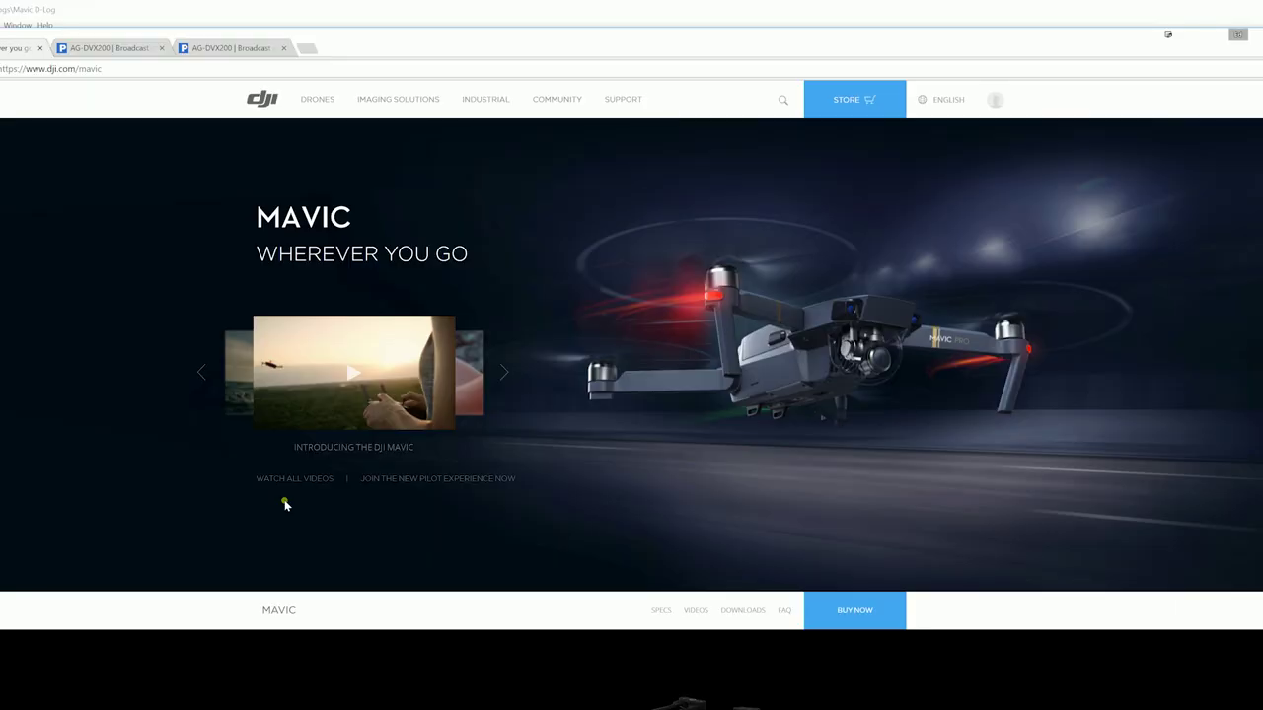
Show the Mavic Pro D-Log LUT download and the AG-DVX200 V-Log L LUT page, then open This PC
click(741, 611)
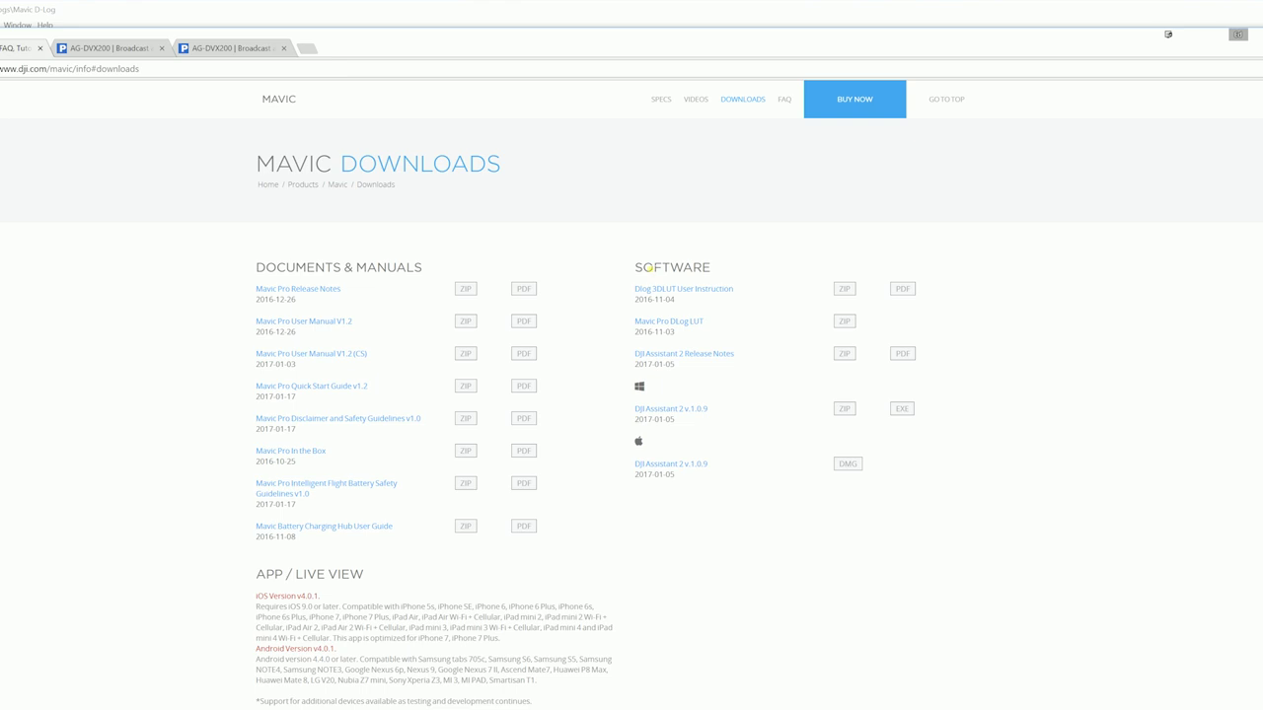
click(200, 49)
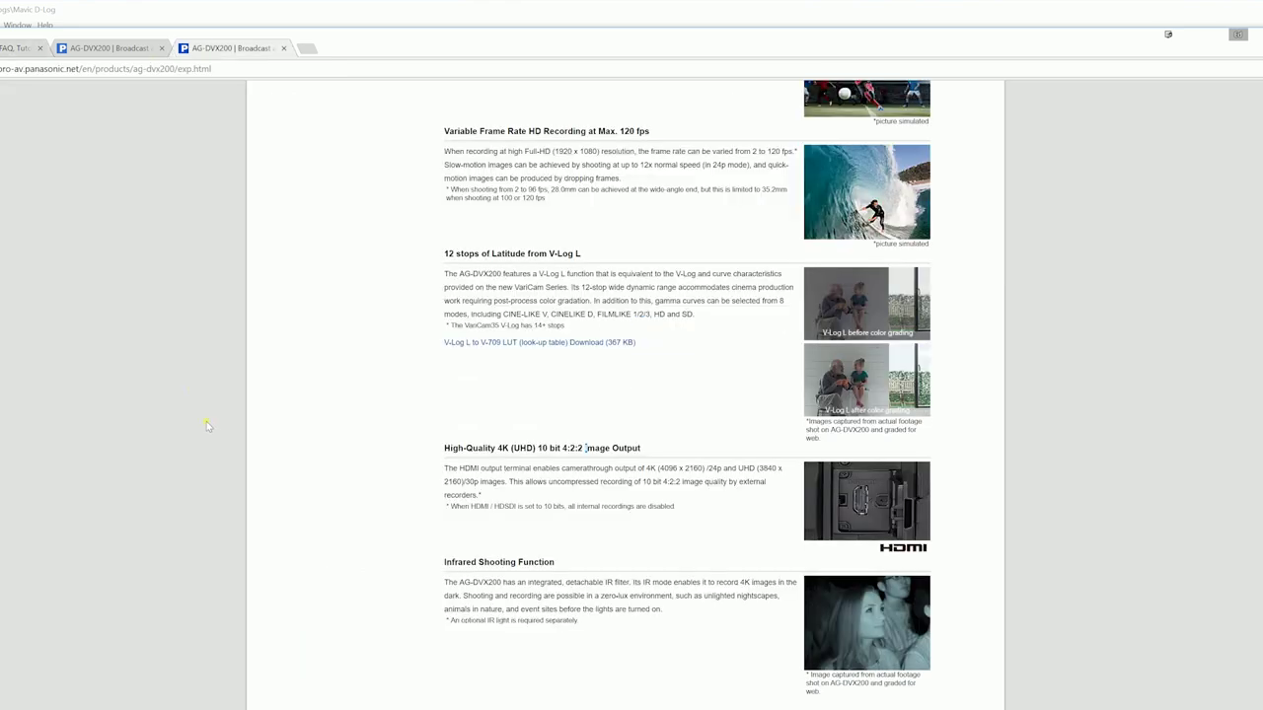
scroll(632, 395, up, 6)
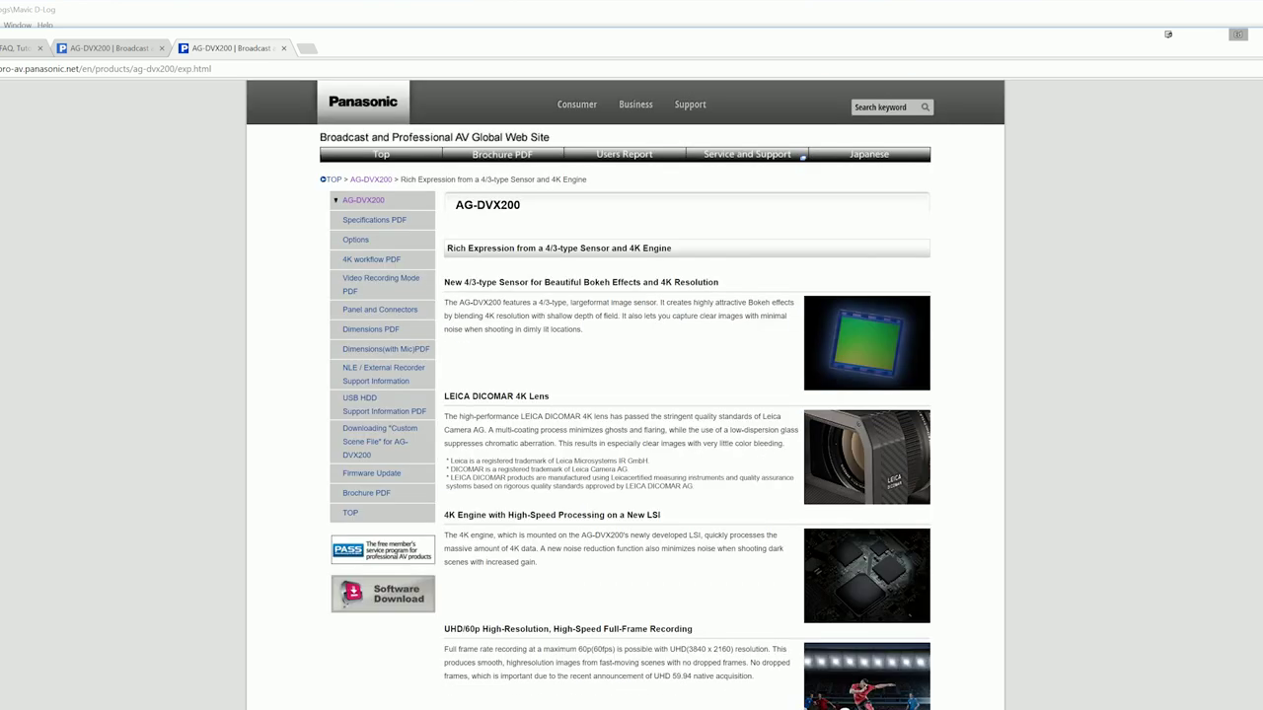
scroll(632, 395, down, 4)
scroll(631, 394, down, 3)
scroll(632, 394, up, 2)
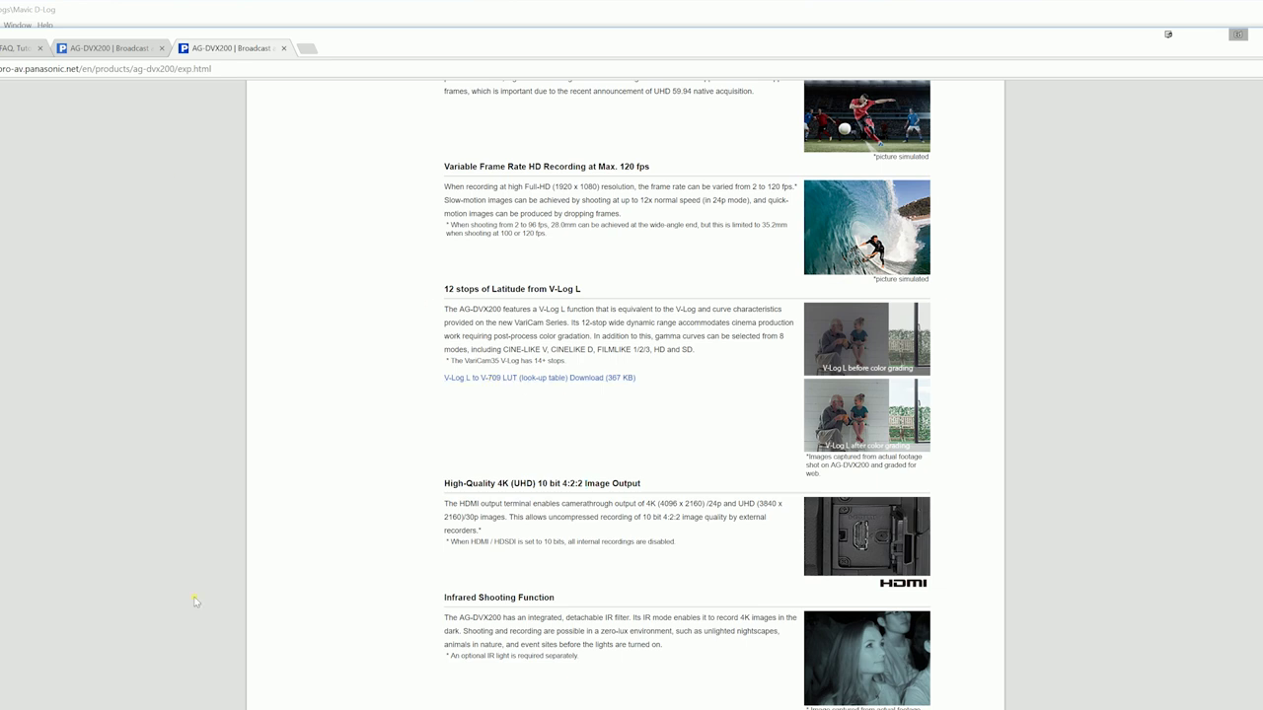
key(super+e)
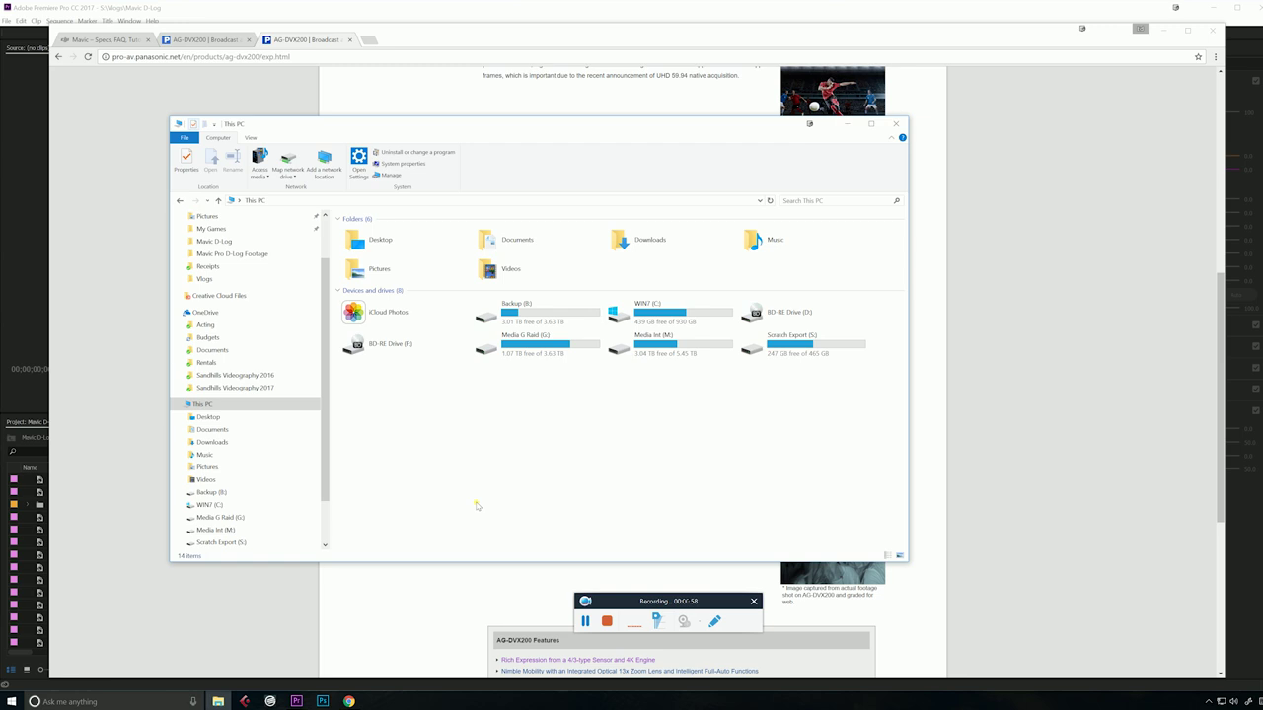
Browse to Adobe Premiere Pro CC 2017\Lumetri\LUTs\Technical and point out the DVX200 and Mavic .cube files
click(291, 506)
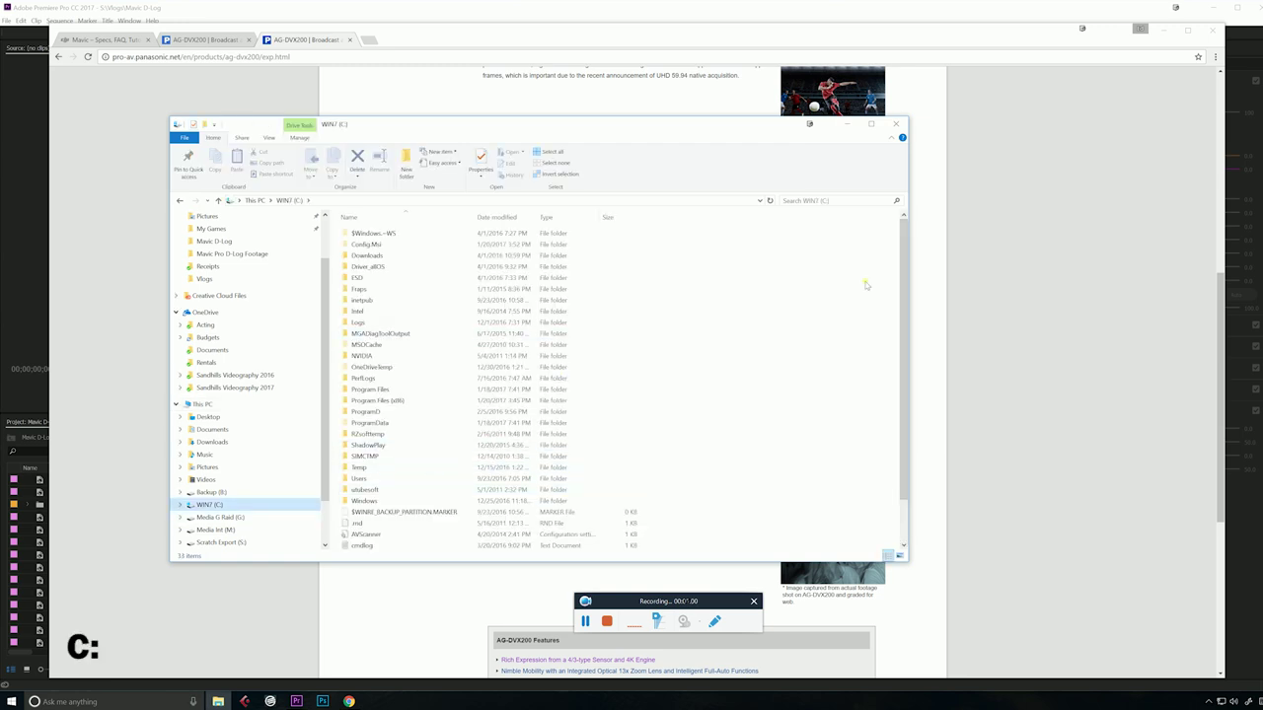
double_click(385, 388)
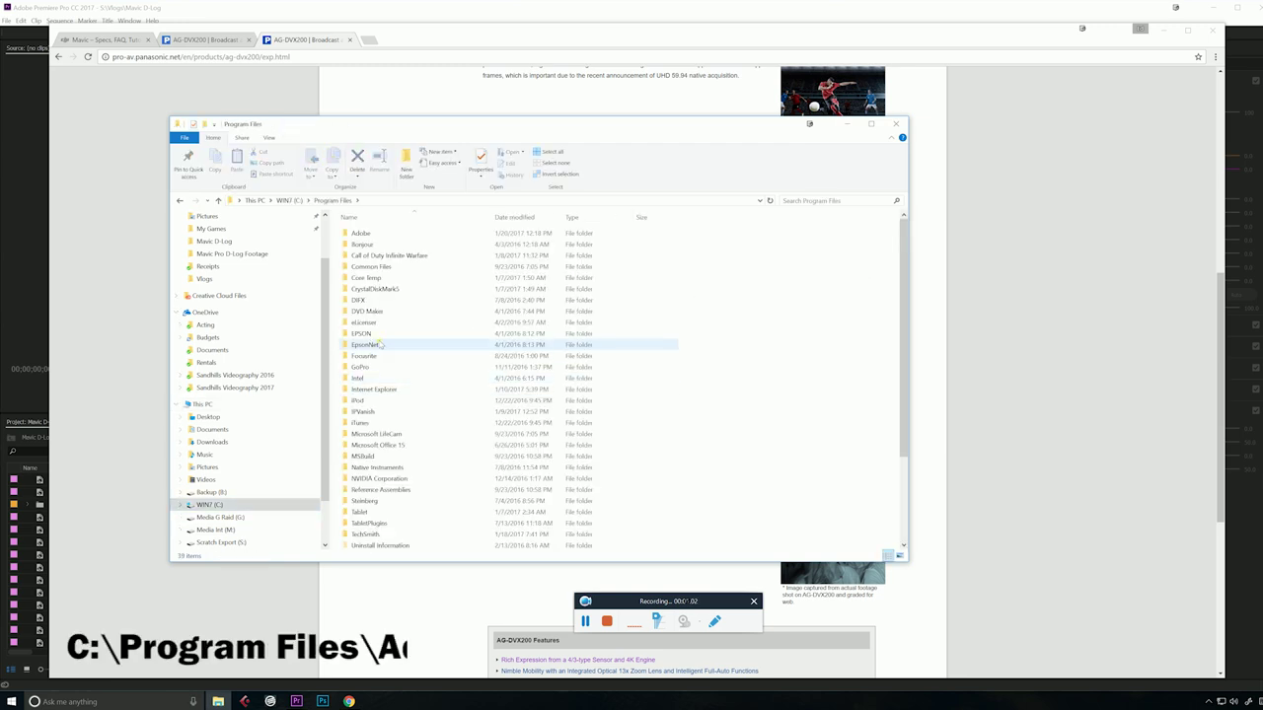
double_click(375, 233)
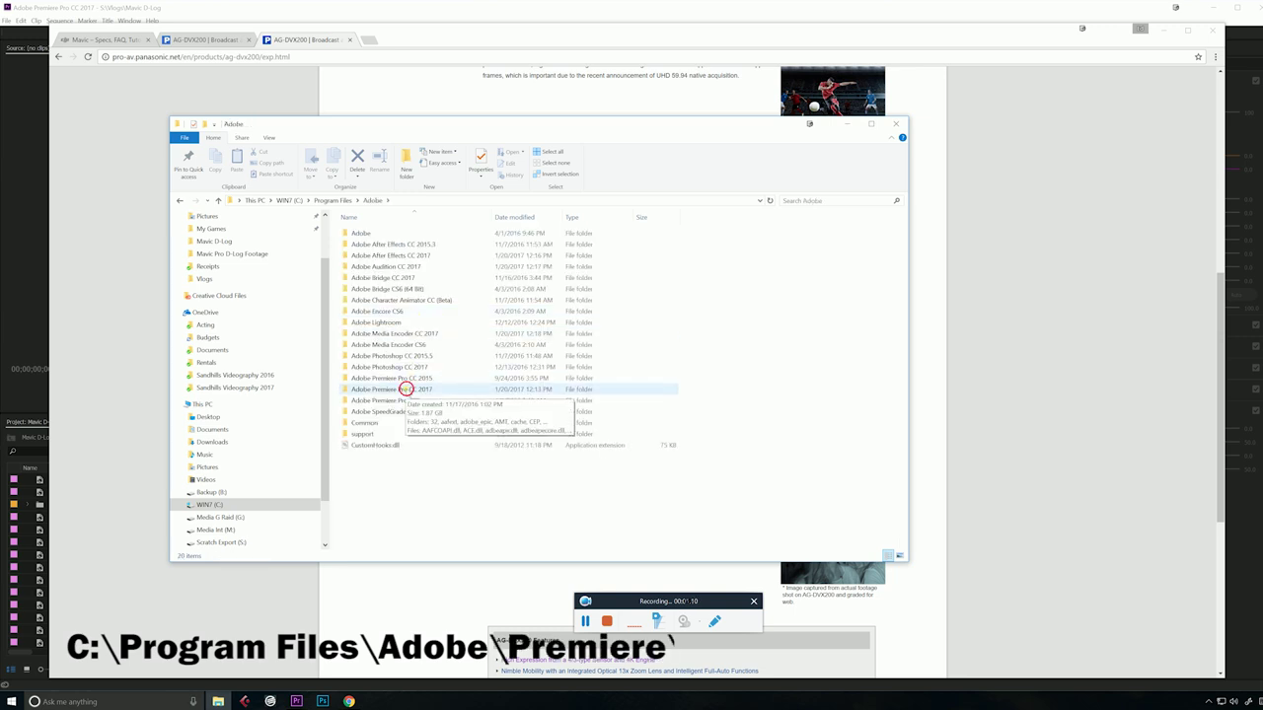
double_click(399, 390)
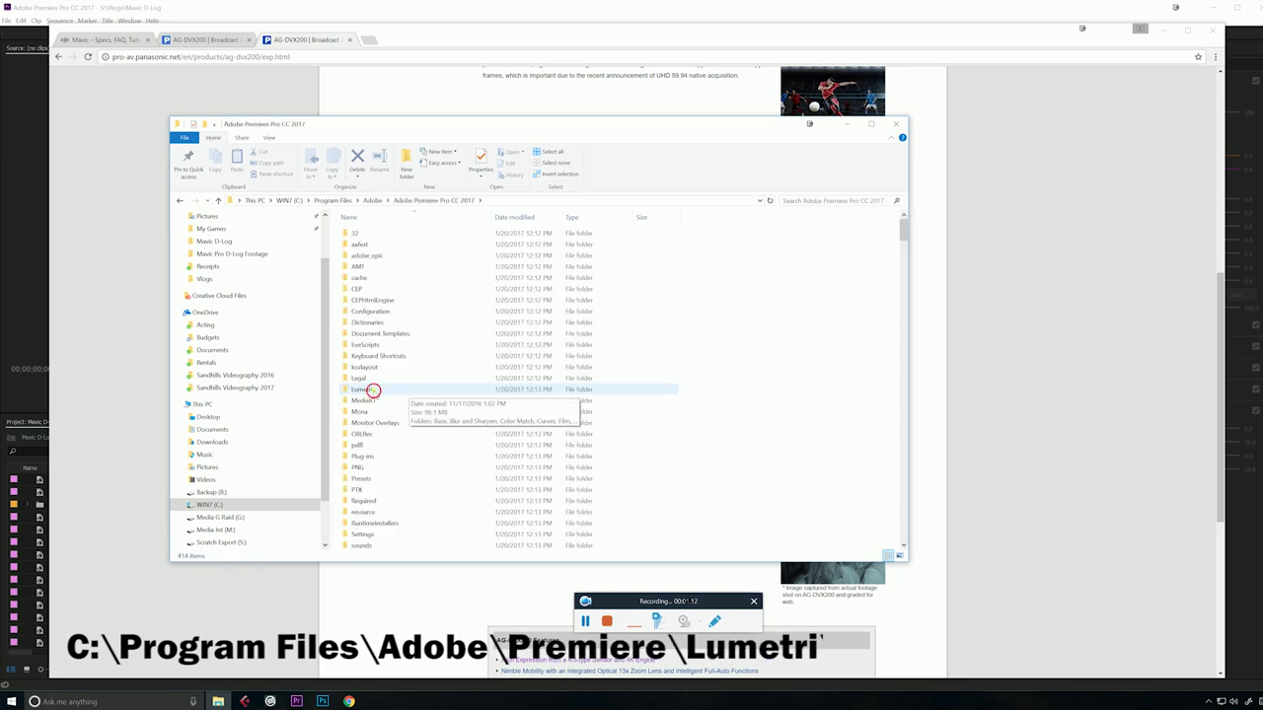
double_click(373, 391)
double_click(365, 303)
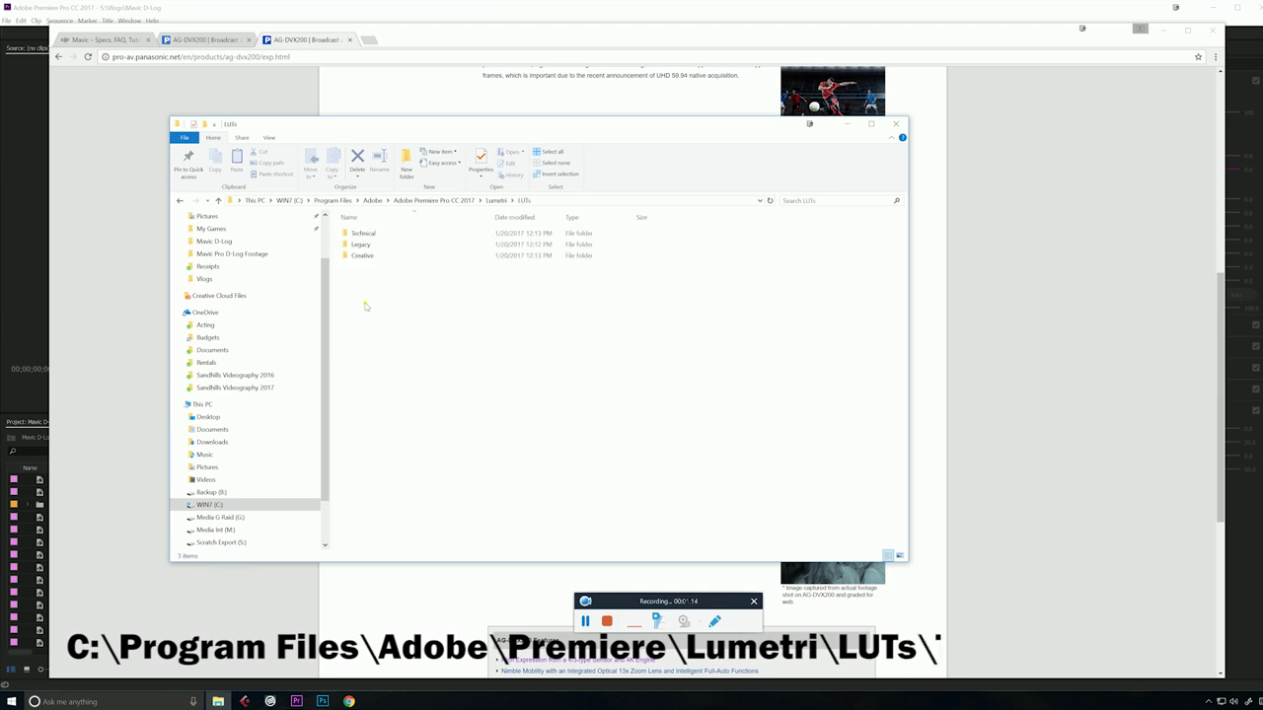
double_click(363, 234)
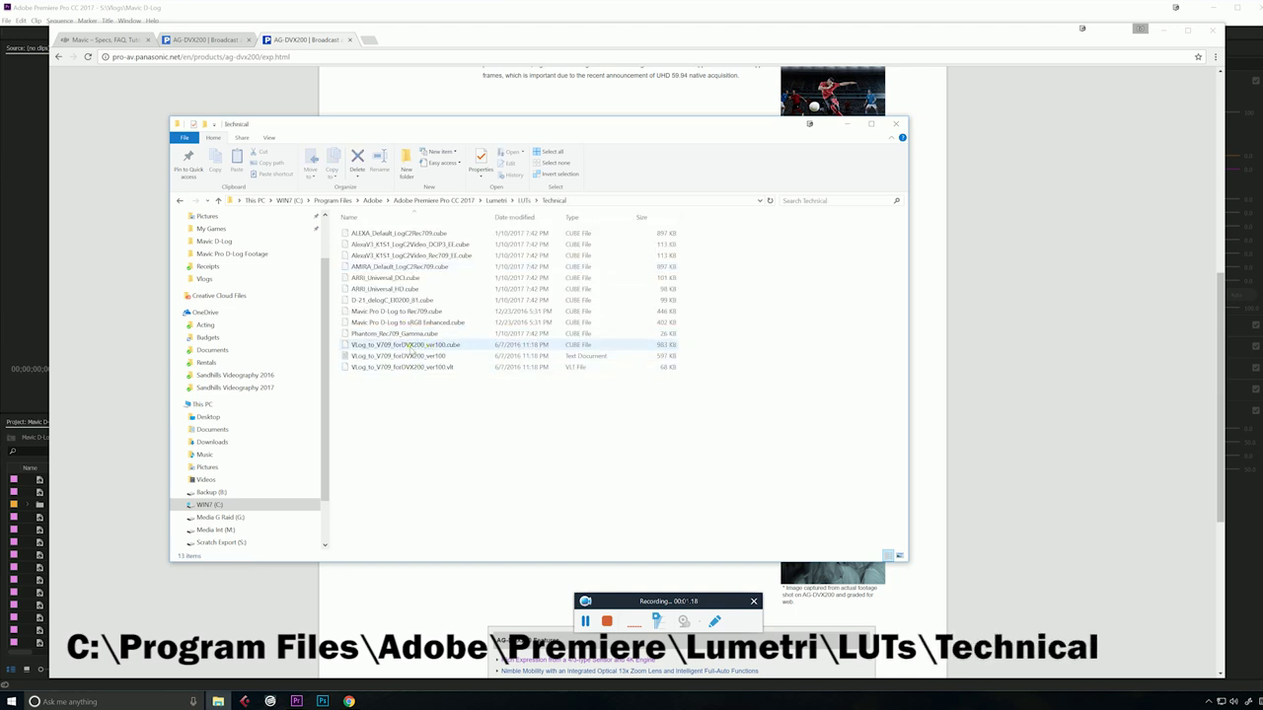
click(394, 346)
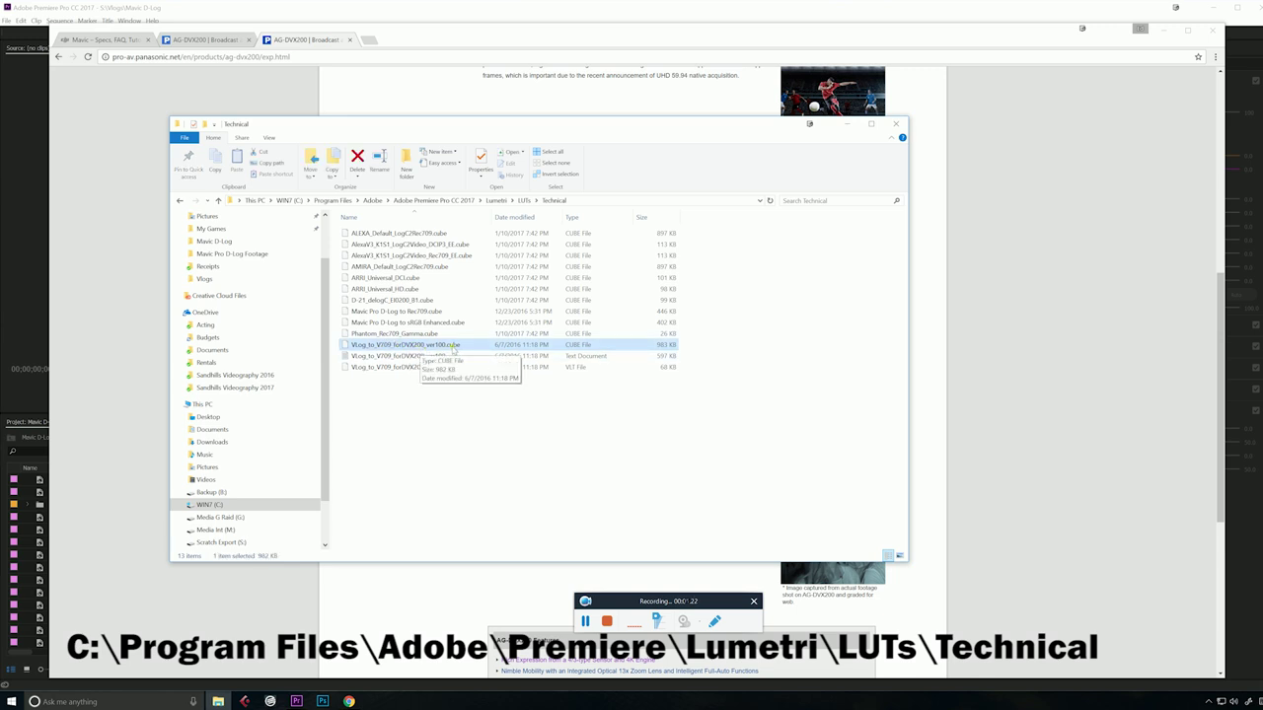
click(395, 312)
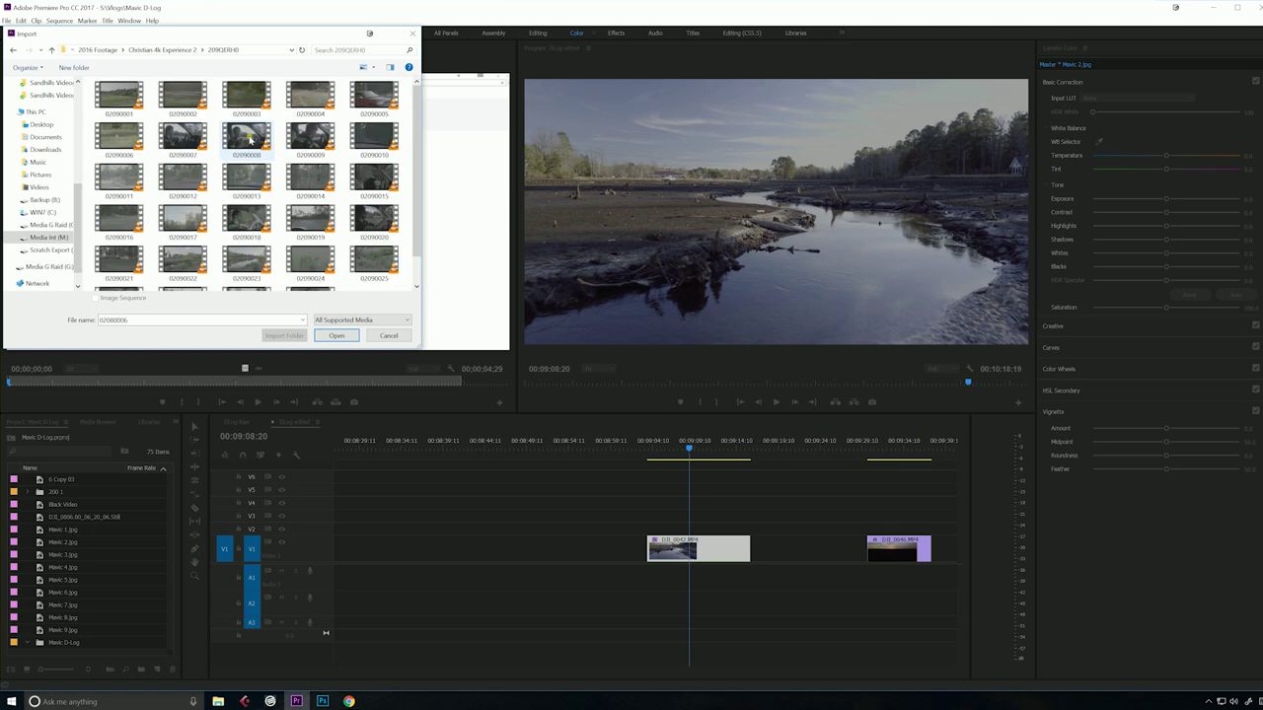
Import clip 02090004 from the 209QERH0 folder and place the playhead on a timeline clip
click(309, 99)
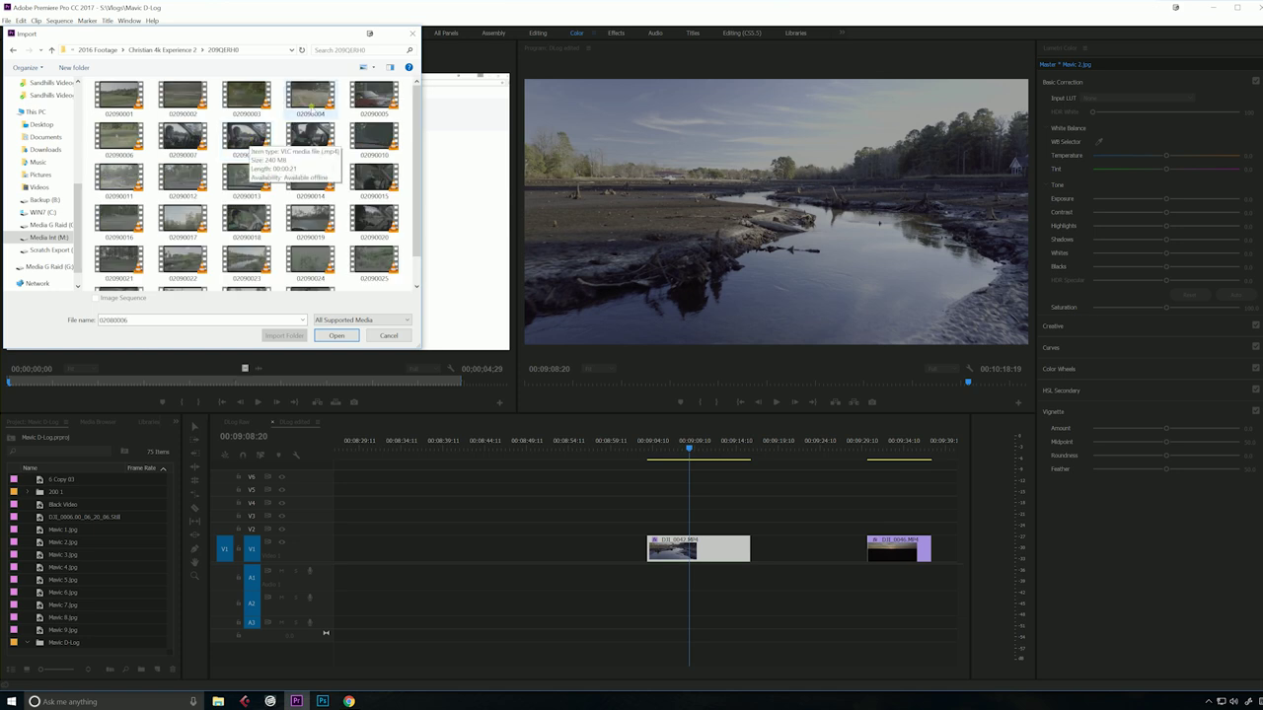
click(332, 334)
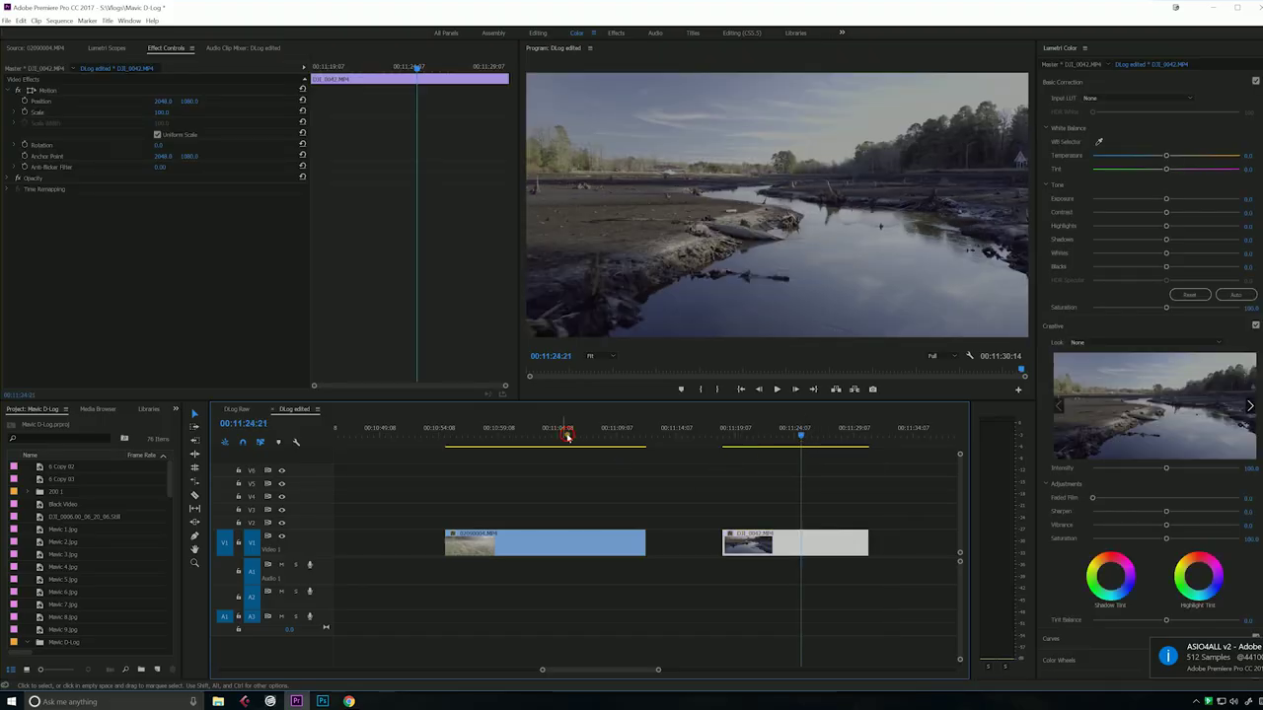
click(567, 437)
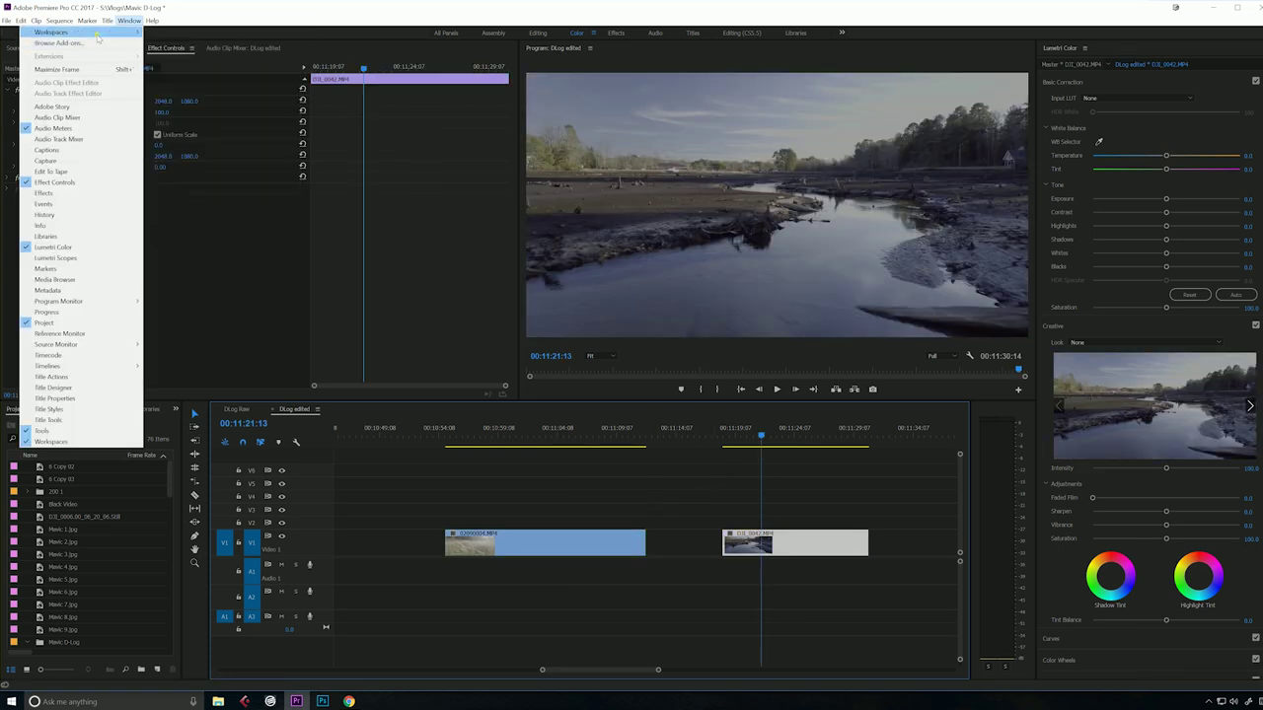
Switch to the Color workspace and show Lumetri Color's Input LUT choices
mouse_move(131, 33)
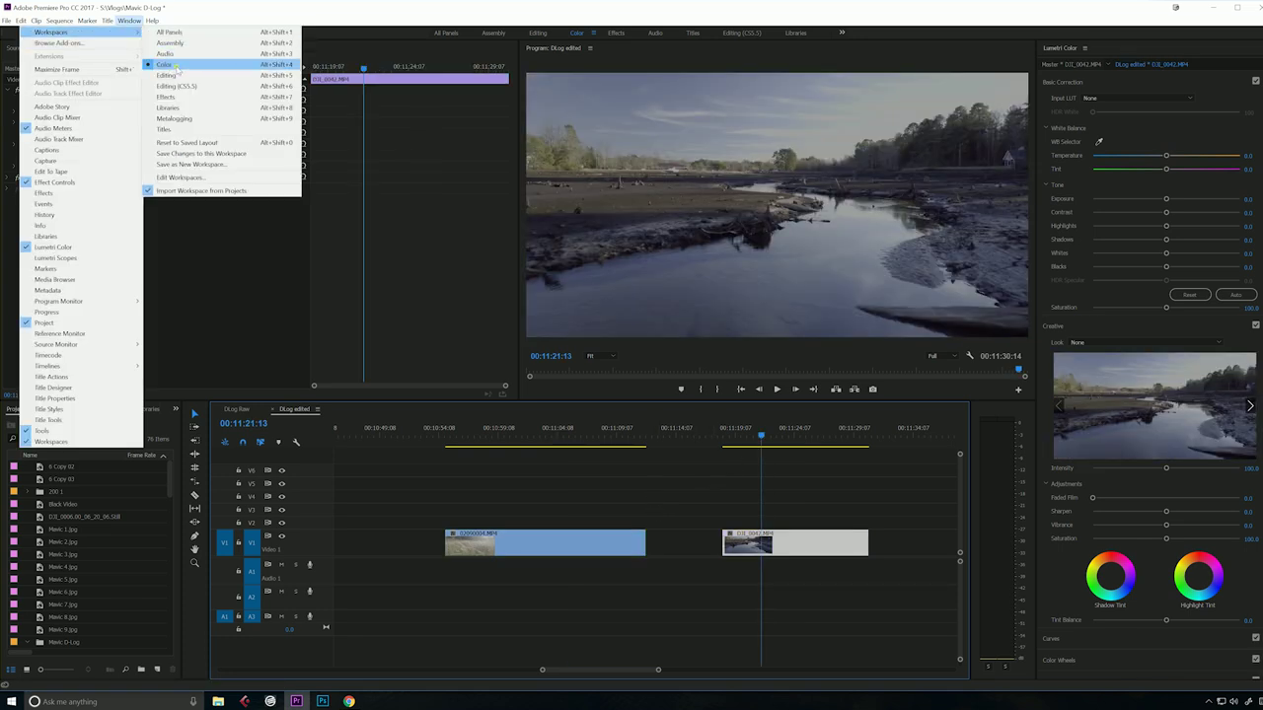
click(1069, 51)
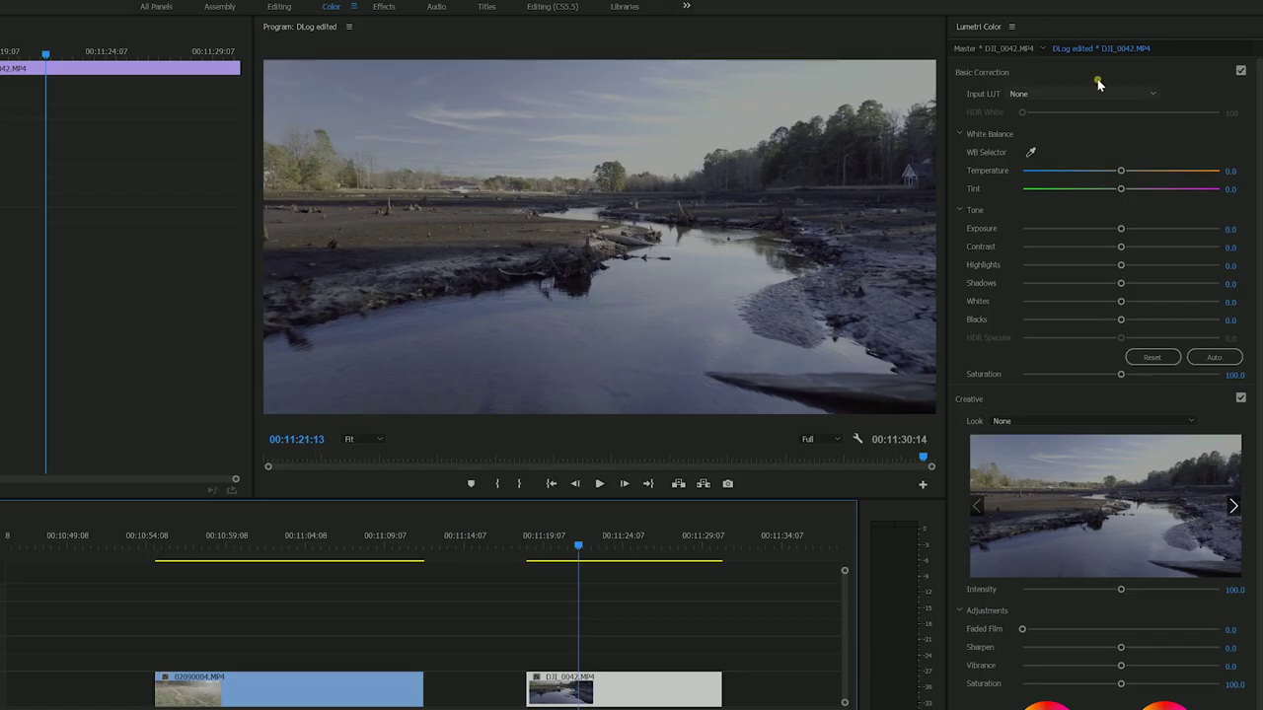
click(1143, 102)
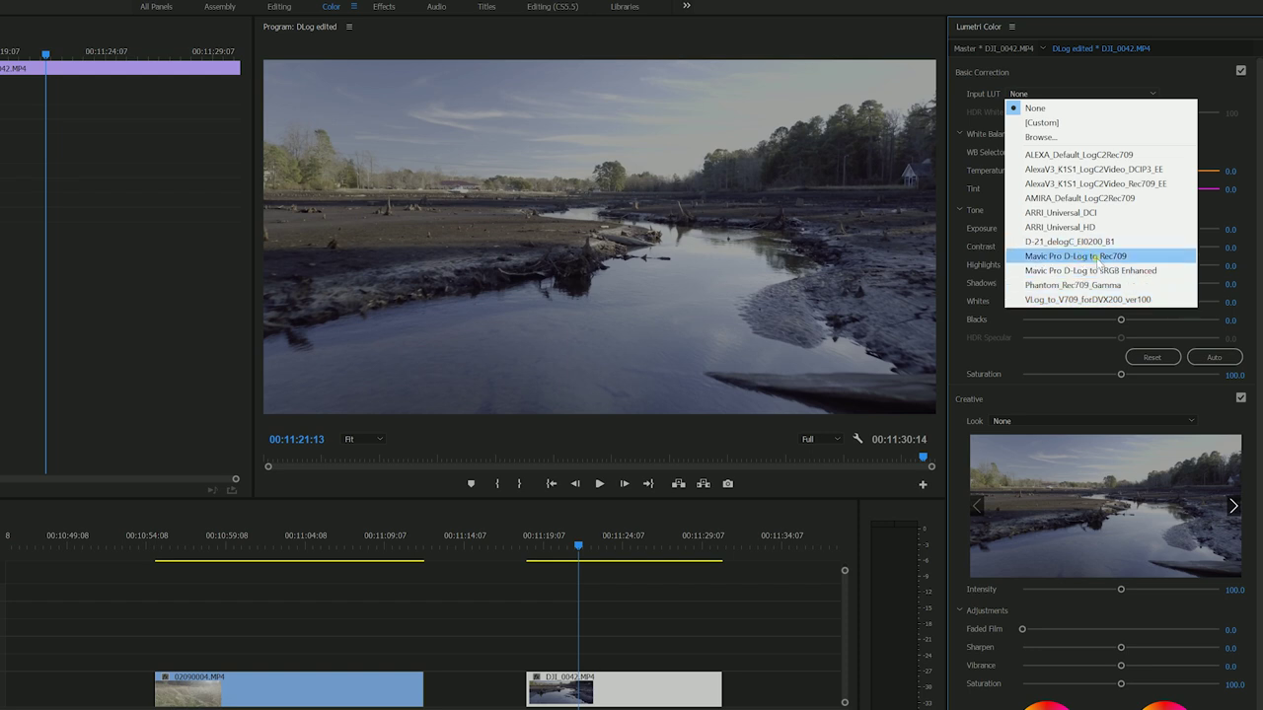
Apply Mavic Pro D-Log to Rec709 to DJI_0042 and VLog_to_V709_forDVX200_ver100 to the grass clip
click(1107, 258)
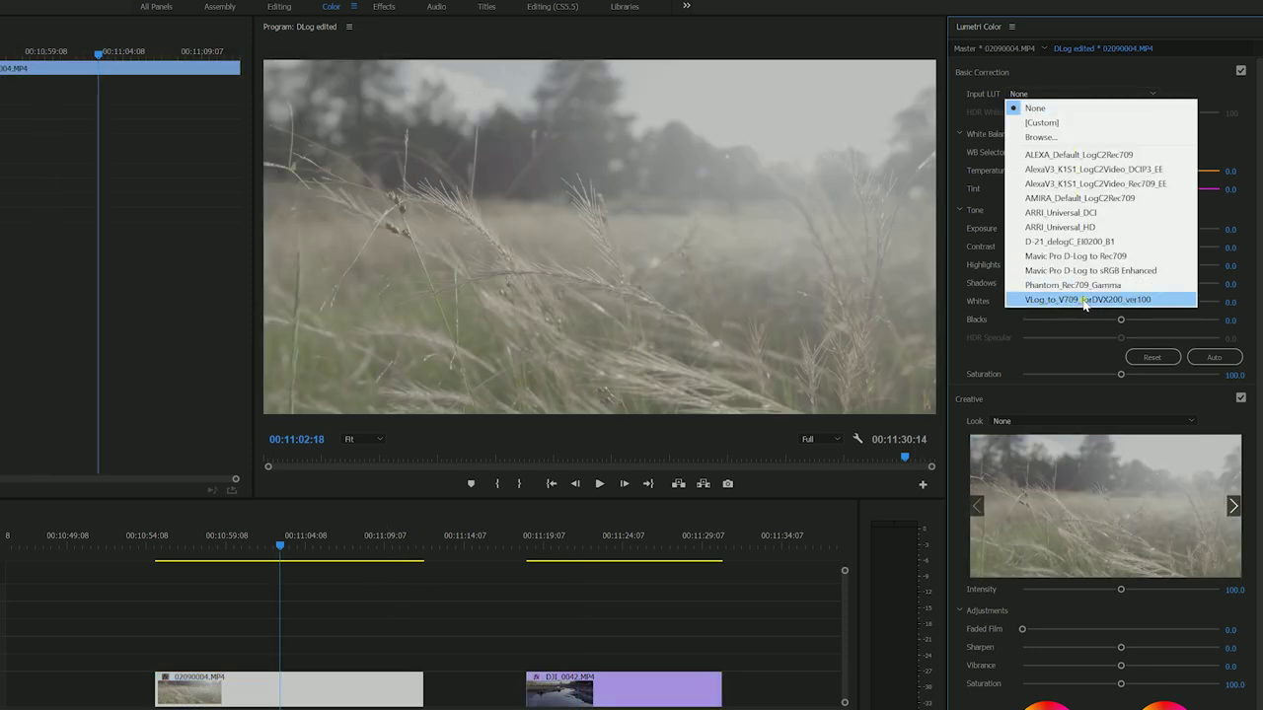
click(1087, 300)
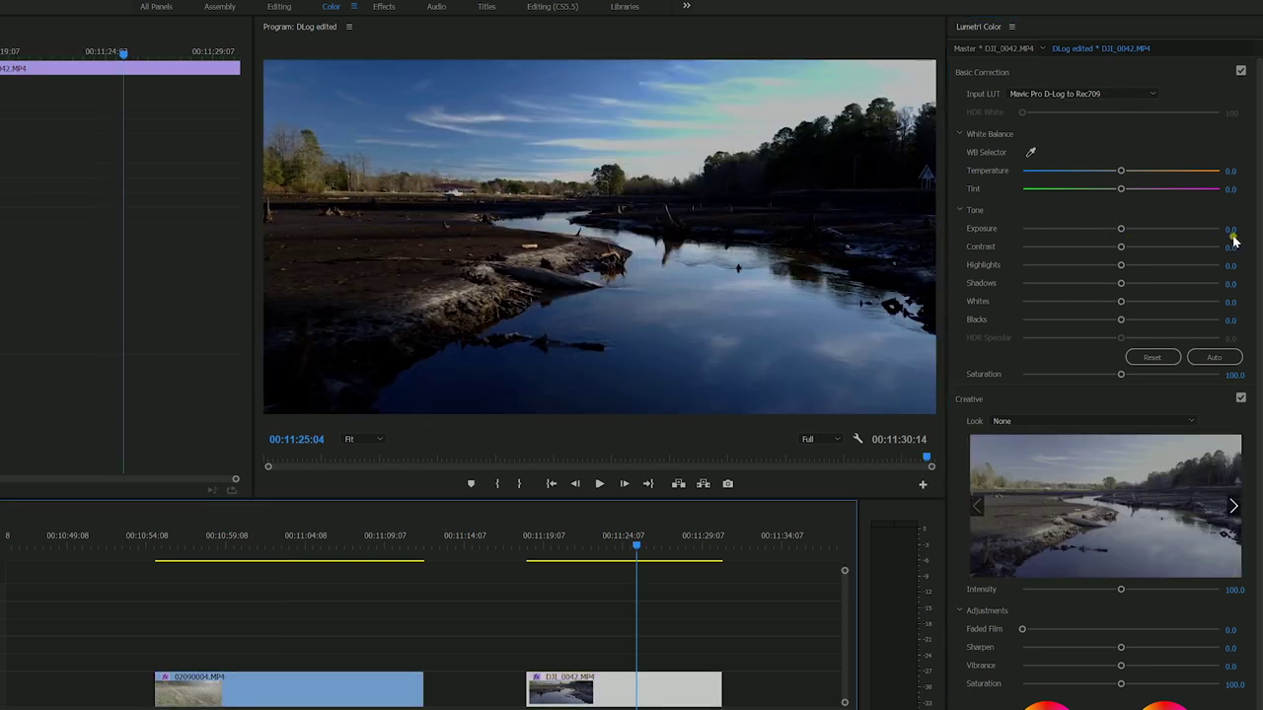
Set the drone clip's Exposure to 2, Contrast to about 30 and Shadows to about 41
click(1233, 229)
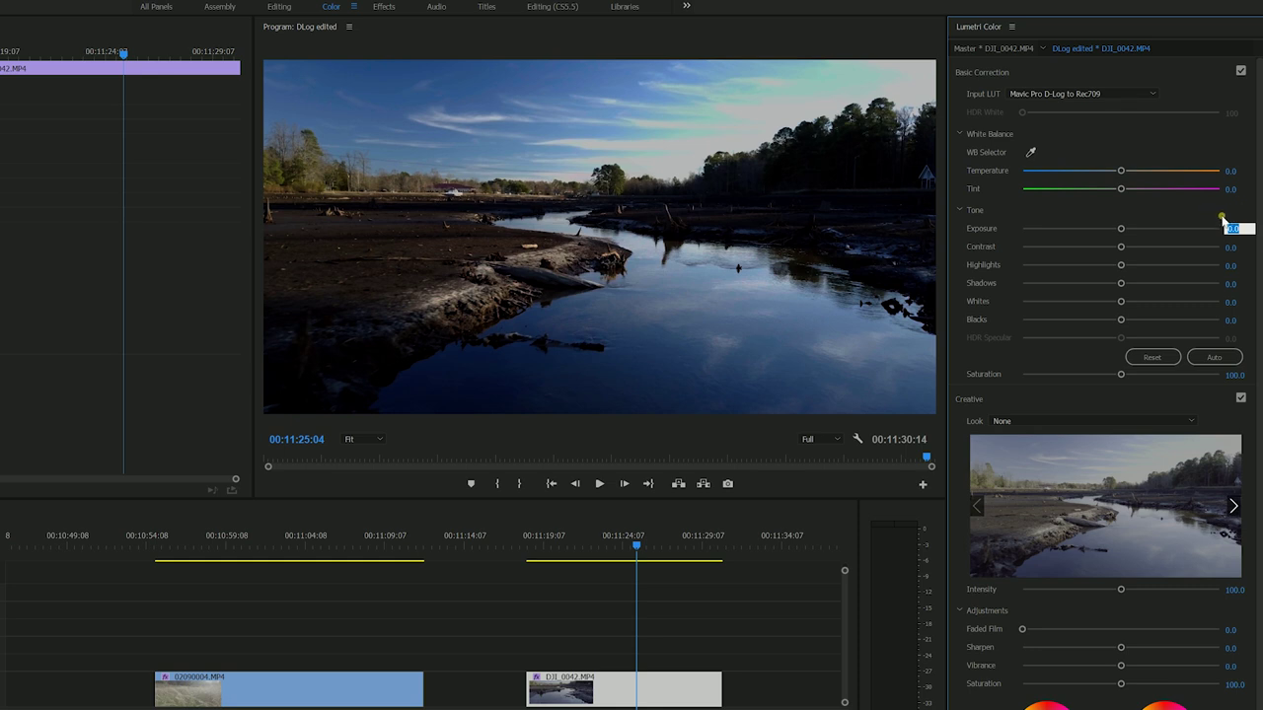
text(2)
key(Return)
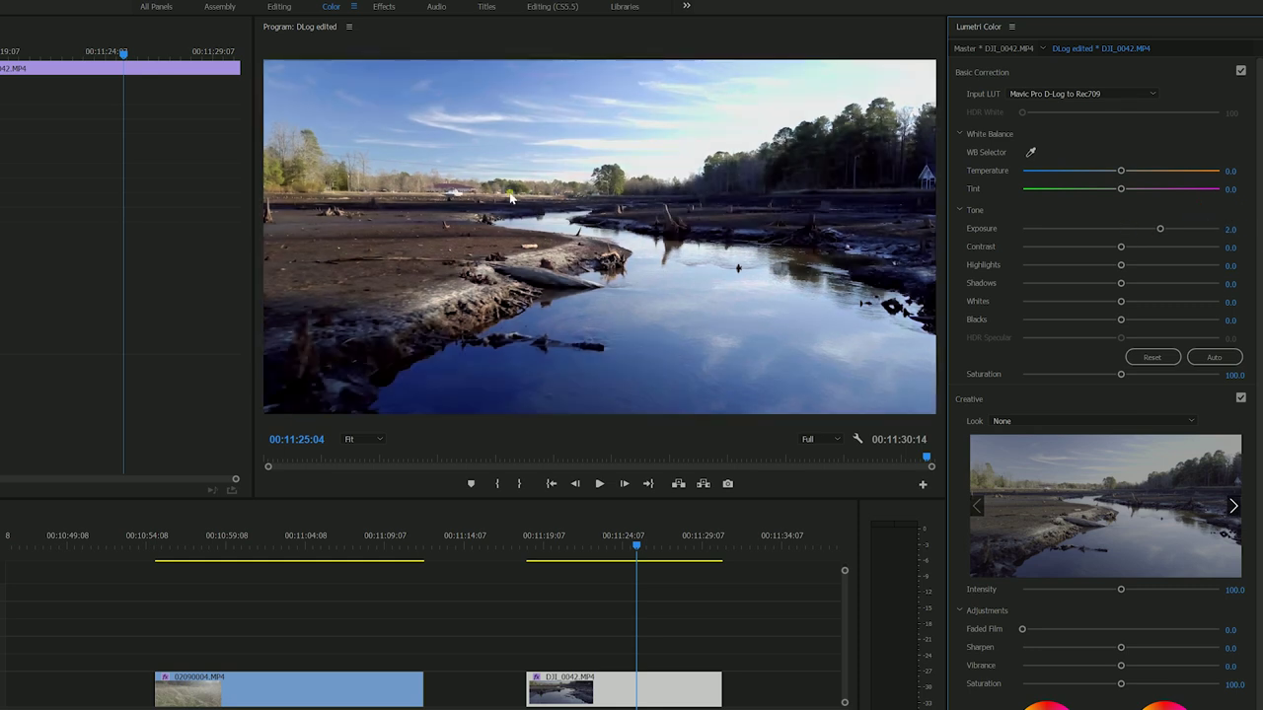
drag(1121, 247, 1151, 247)
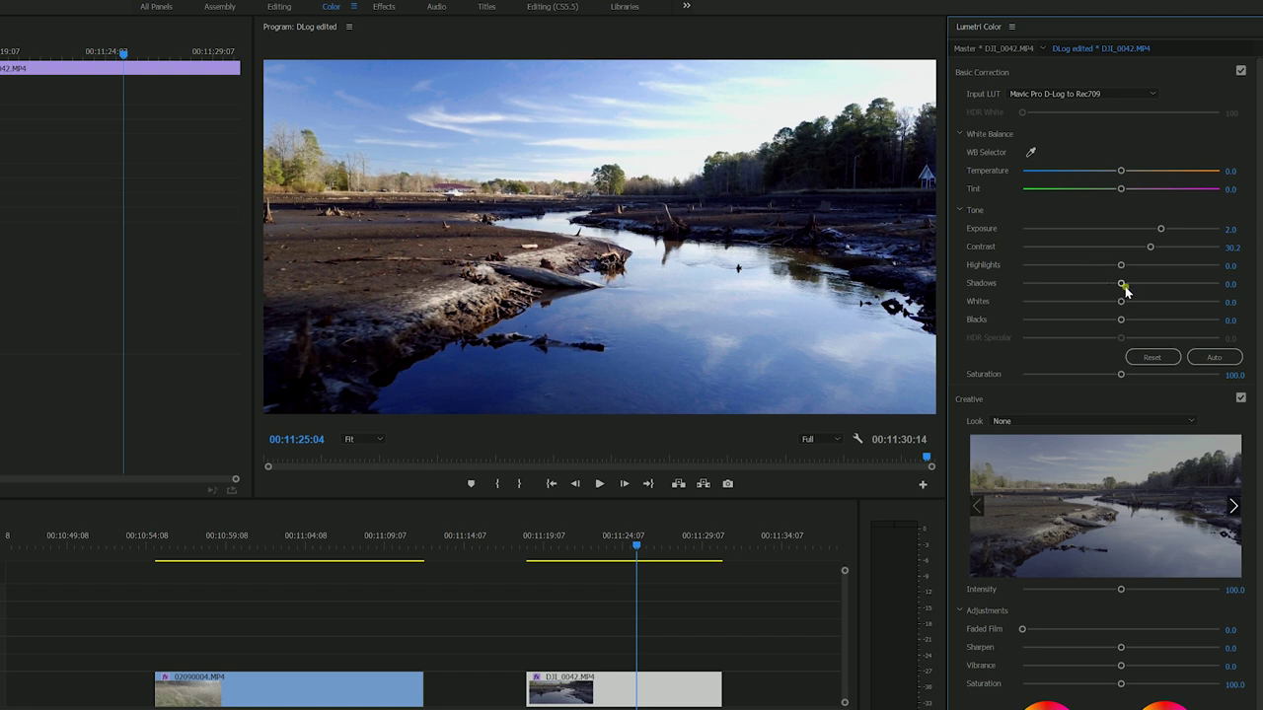
drag(1121, 284, 1150, 284)
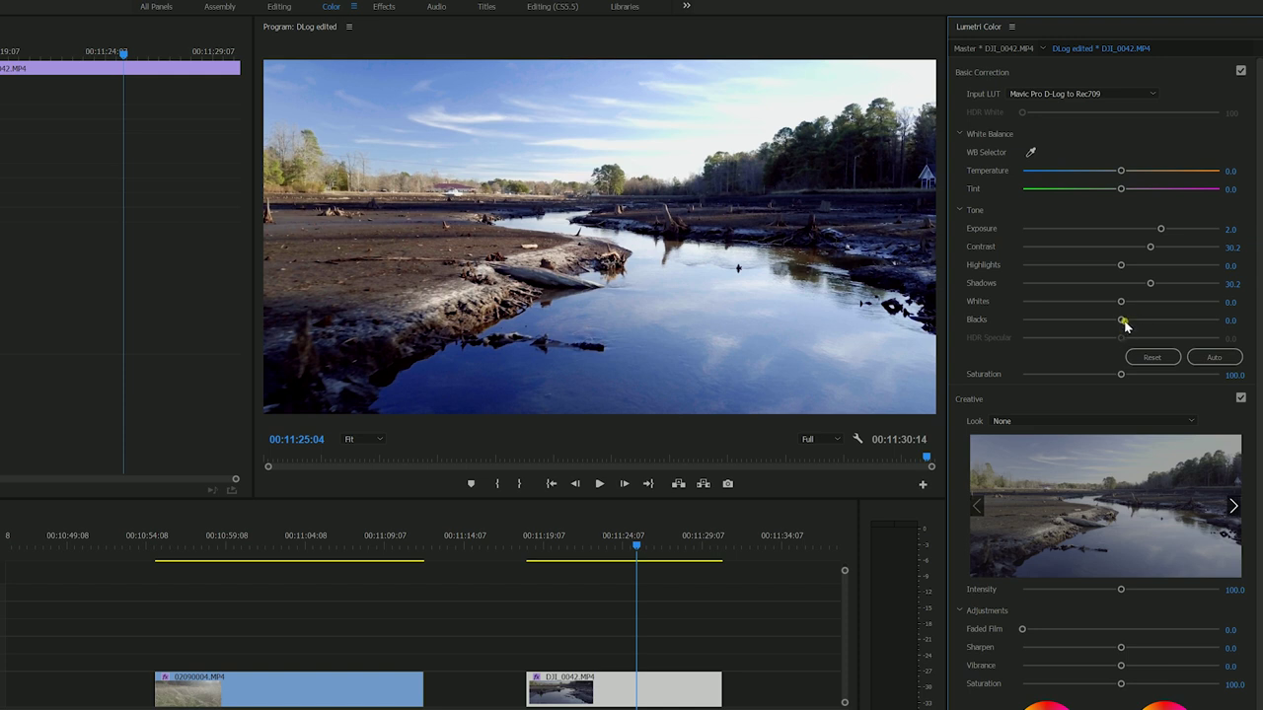
Pull Highlights down to about -12.5 and reset Exposure to 0
drag(1121, 268, 1096, 268)
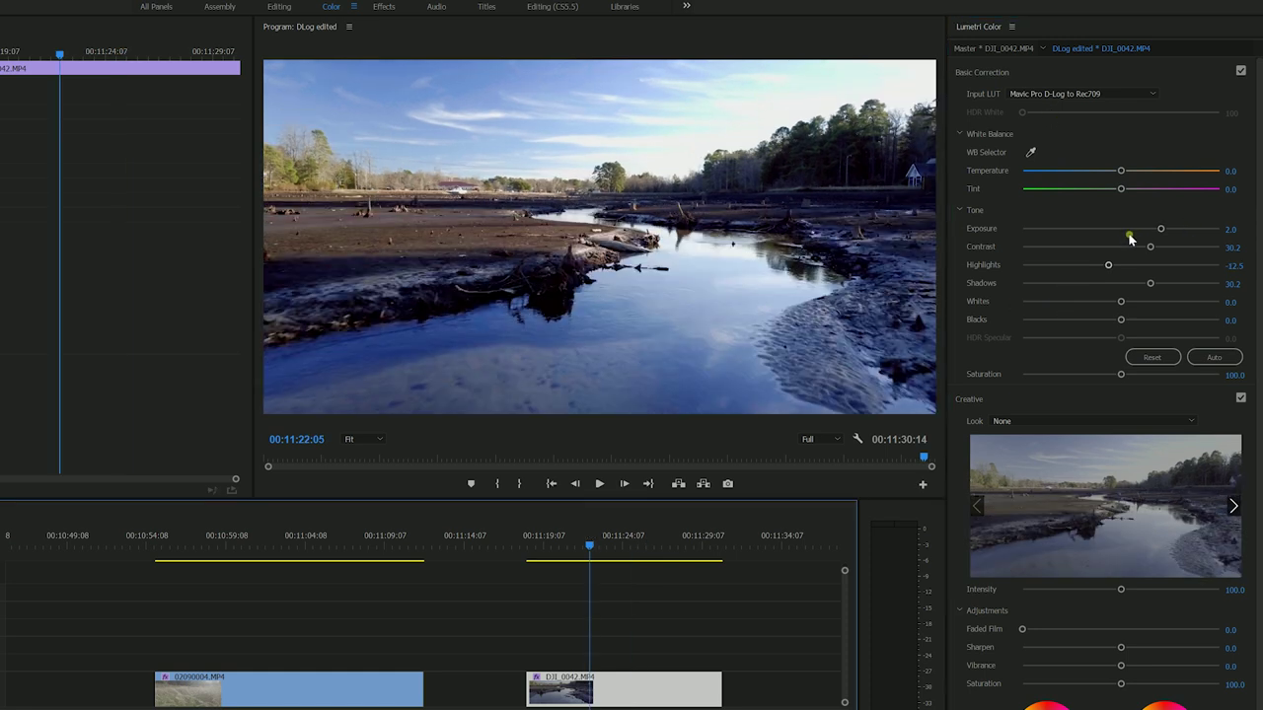
drag(1162, 229, 1136, 229)
click(1232, 229)
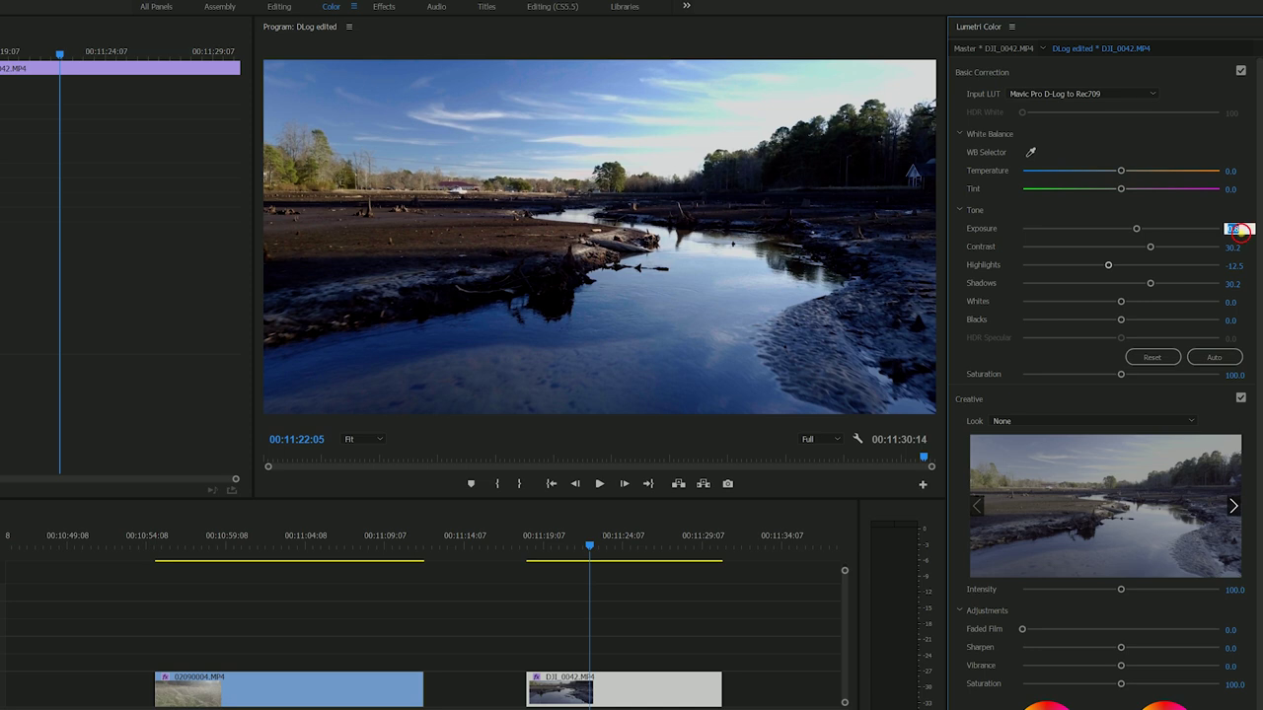
text(0)
click(1236, 259)
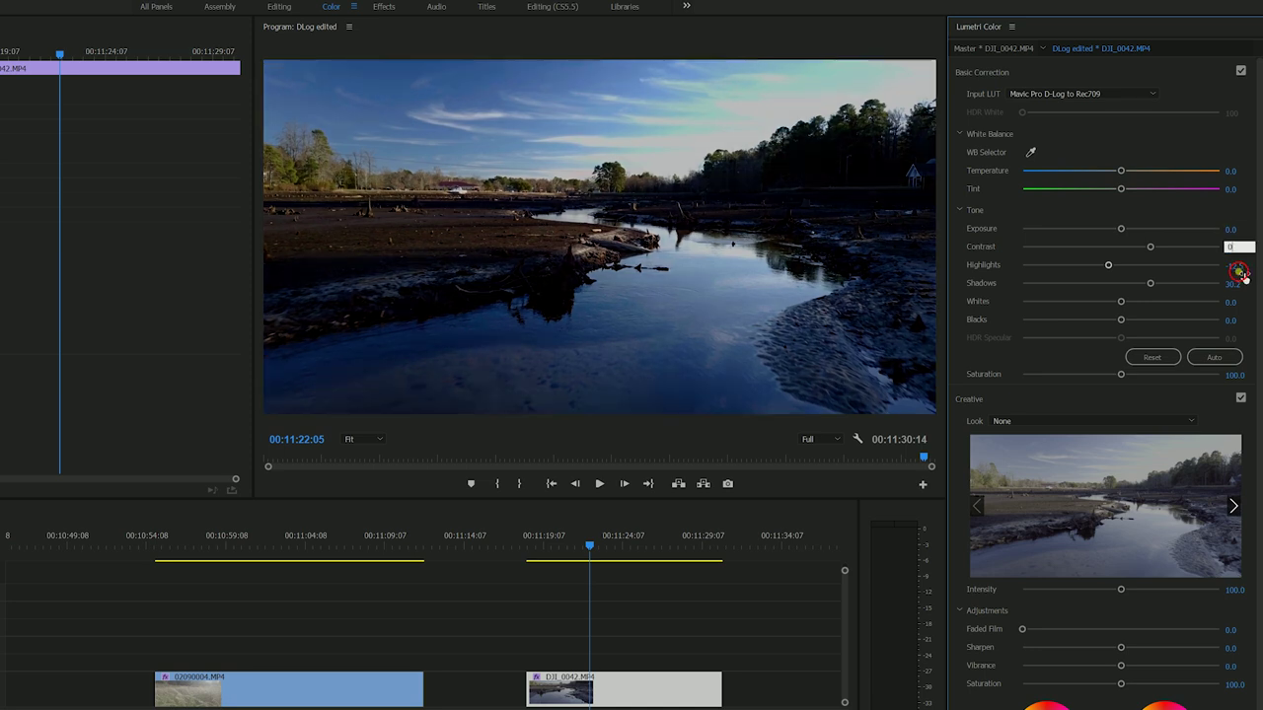
Zero the tone sliders and, after trying N3010 and N3035, apply the CSD_instaLUT_W3010_for_Mavic look
click(625, 648)
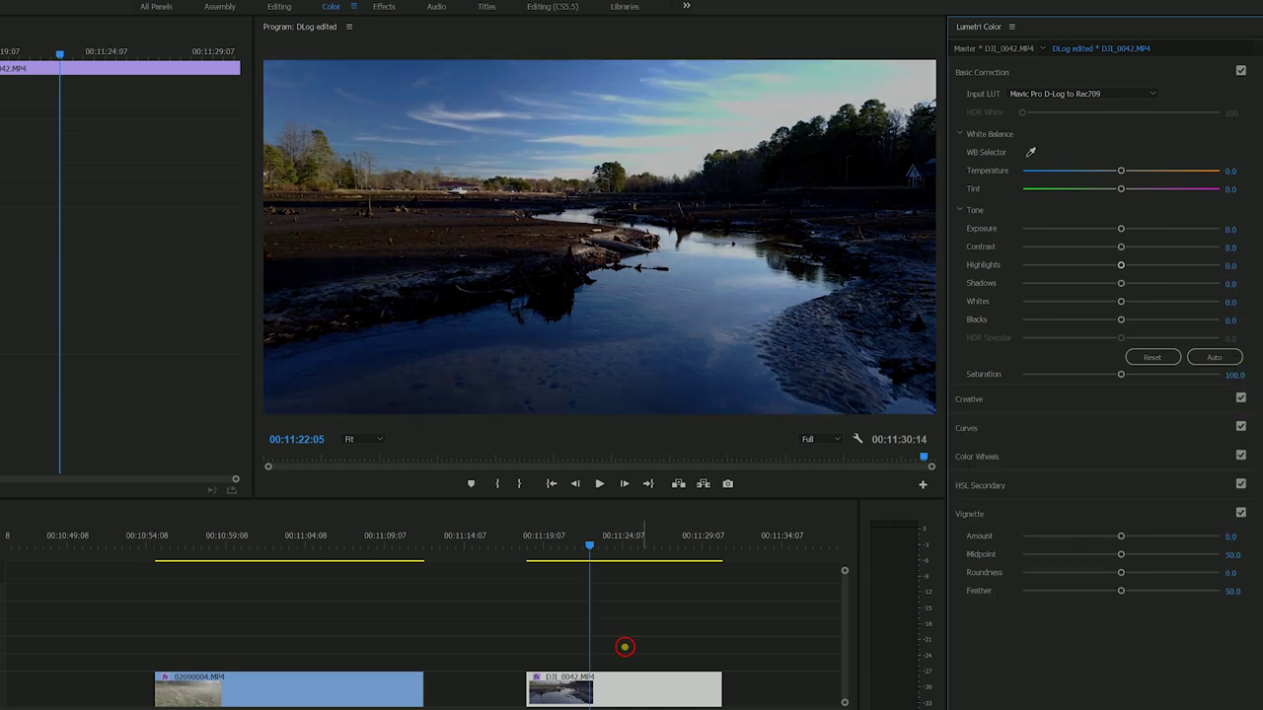
click(1014, 402)
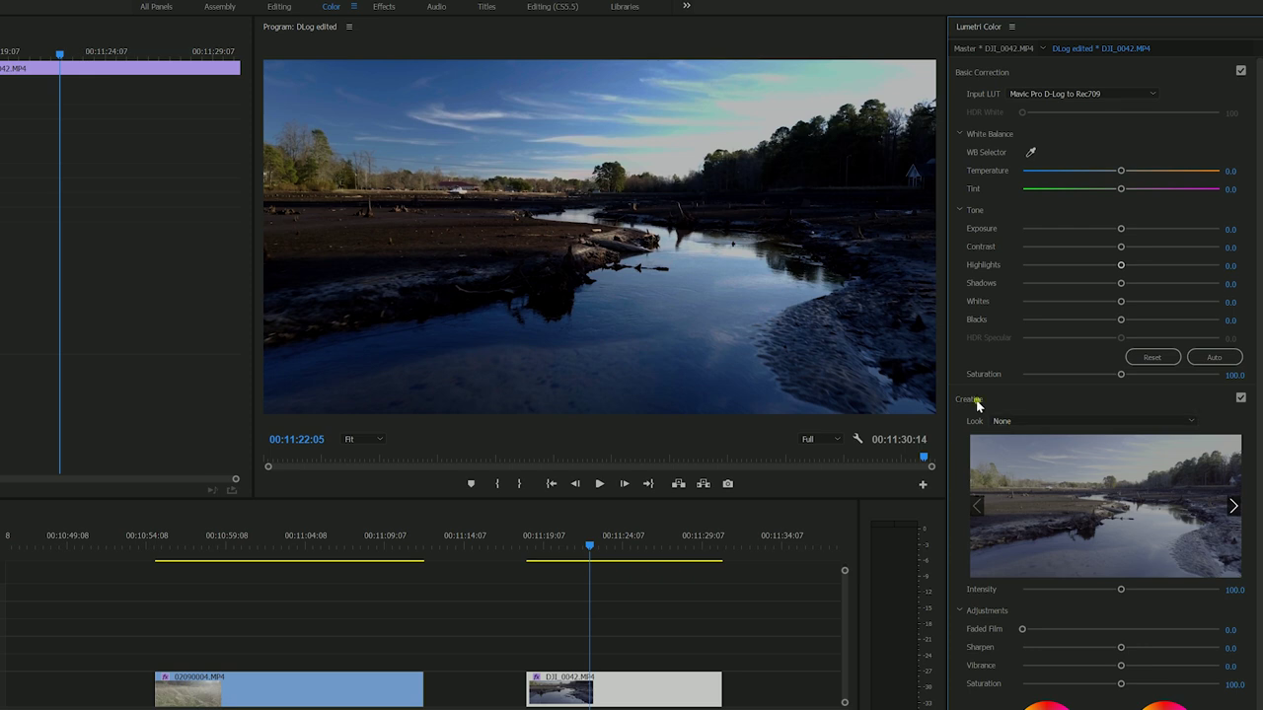
click(1026, 421)
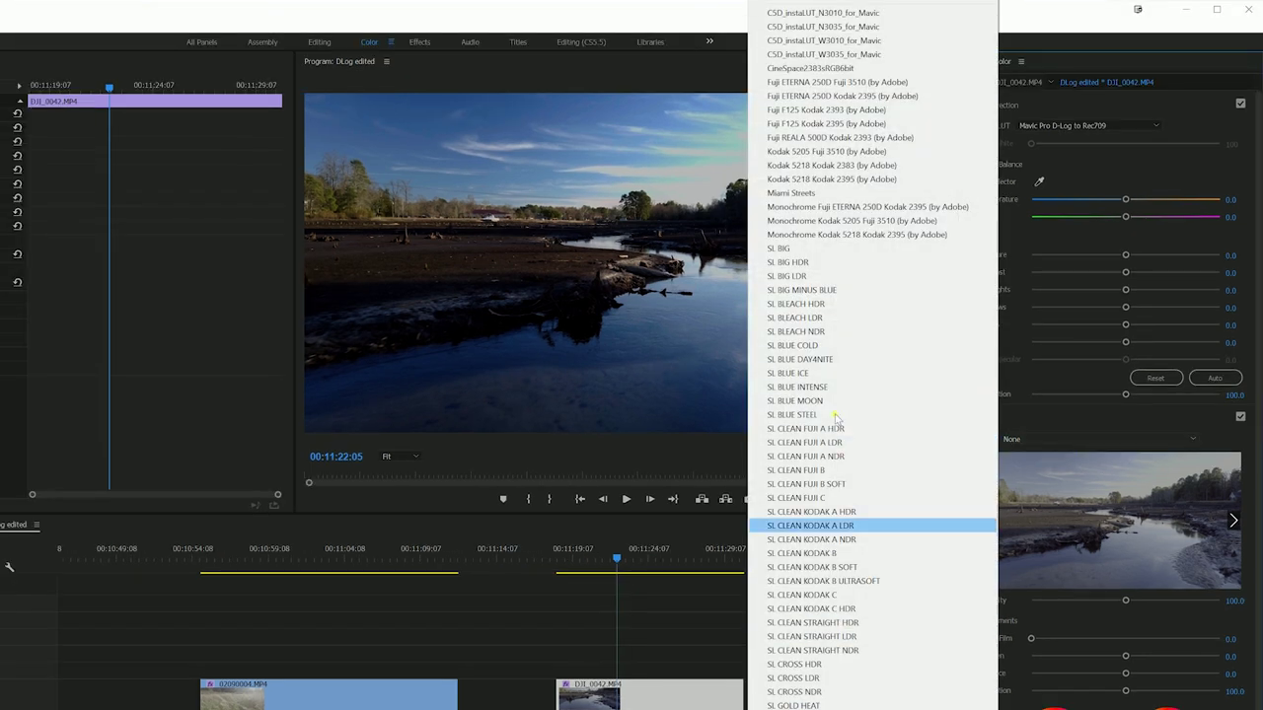
click(848, 13)
click(1052, 440)
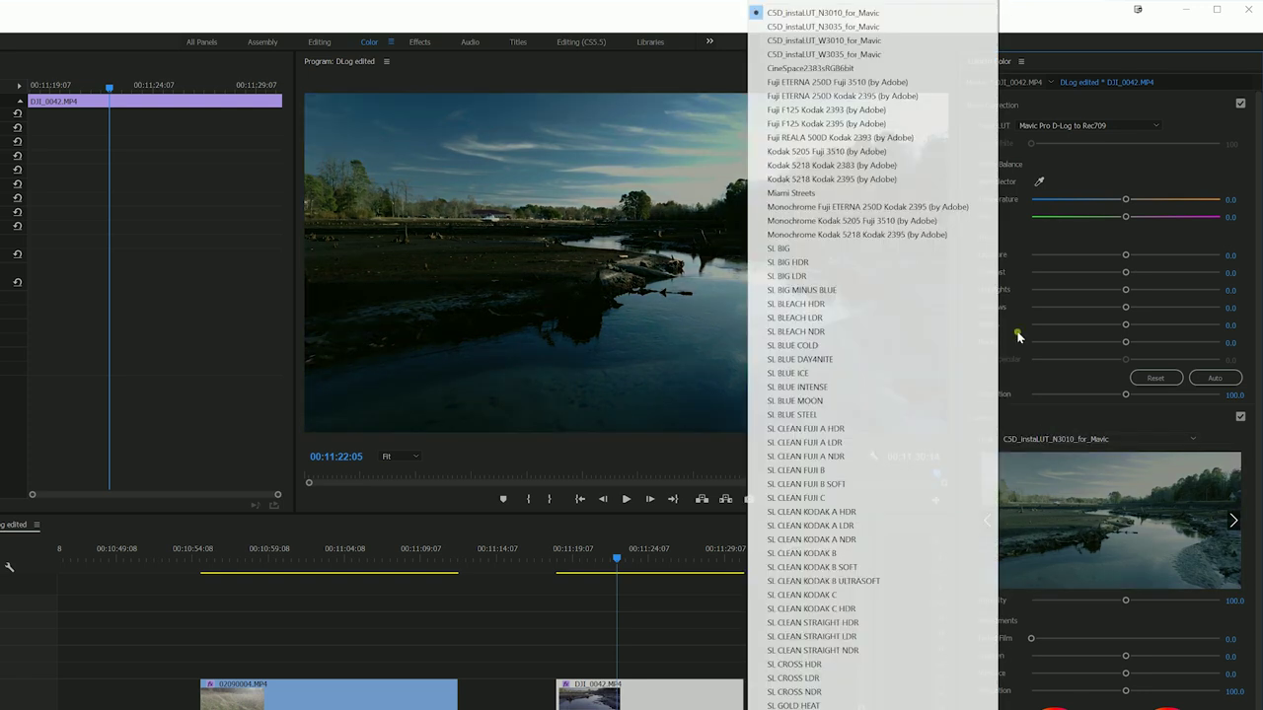
click(881, 26)
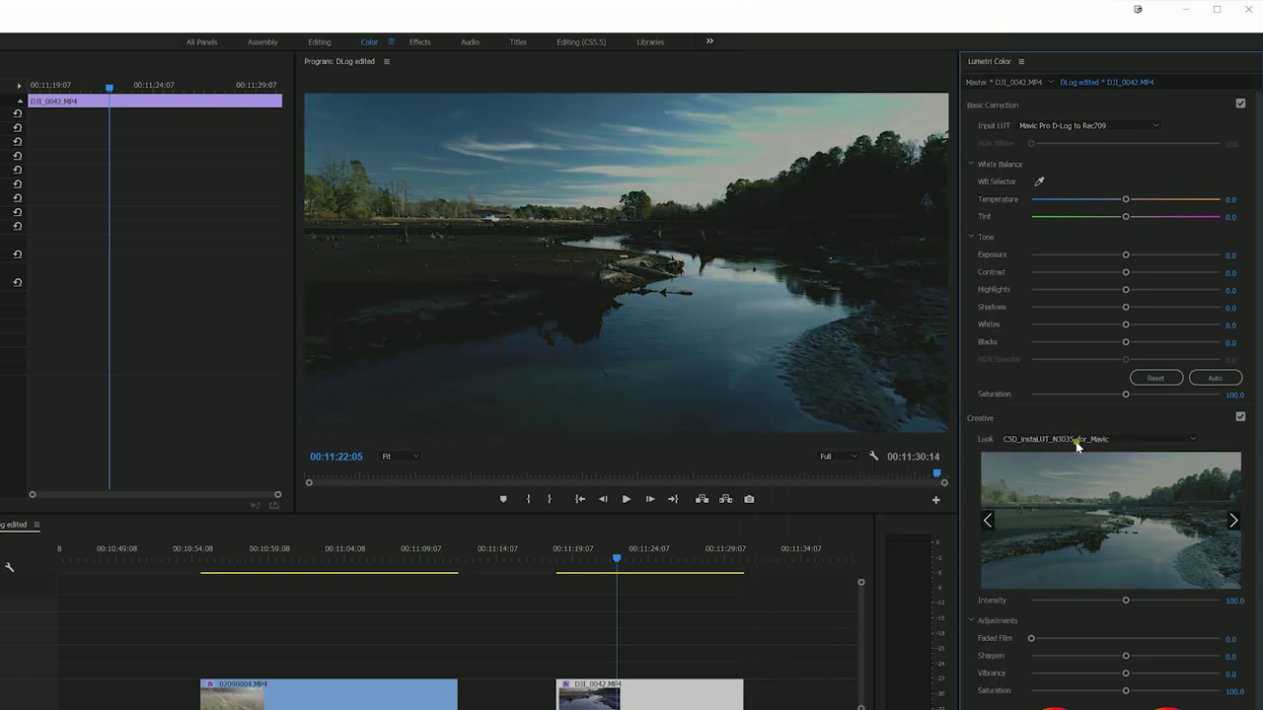
click(1066, 440)
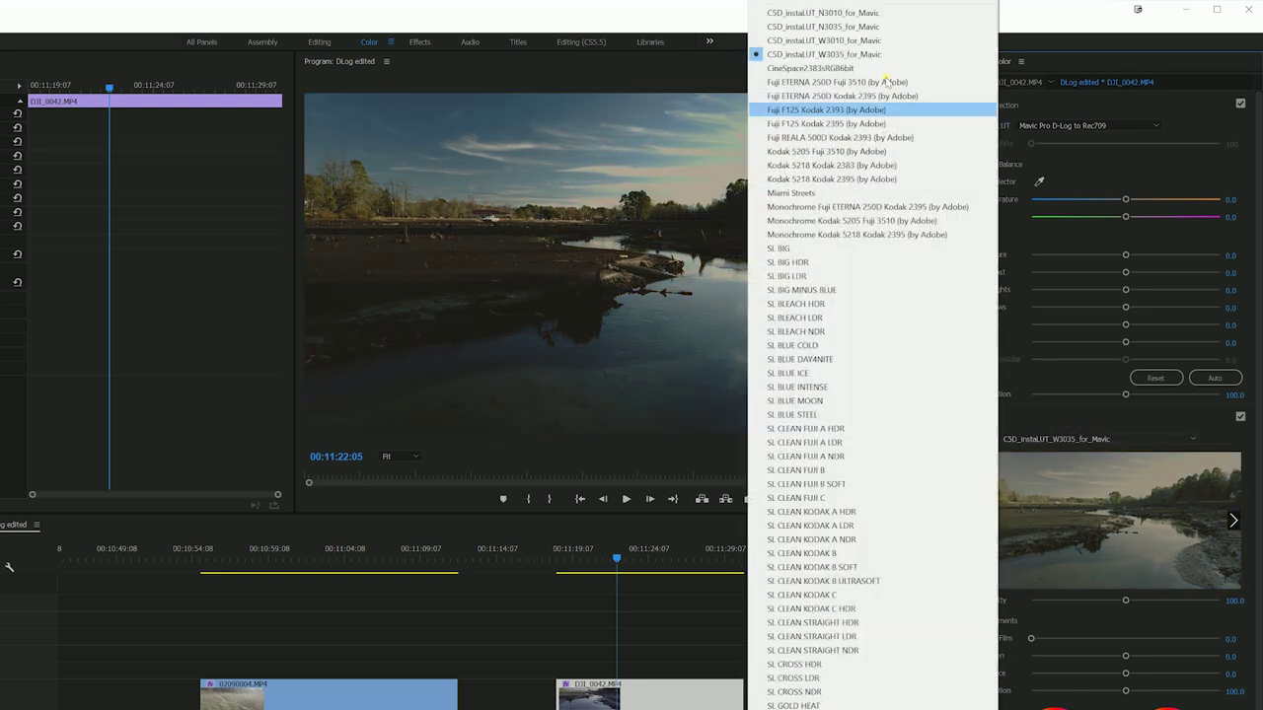
click(837, 43)
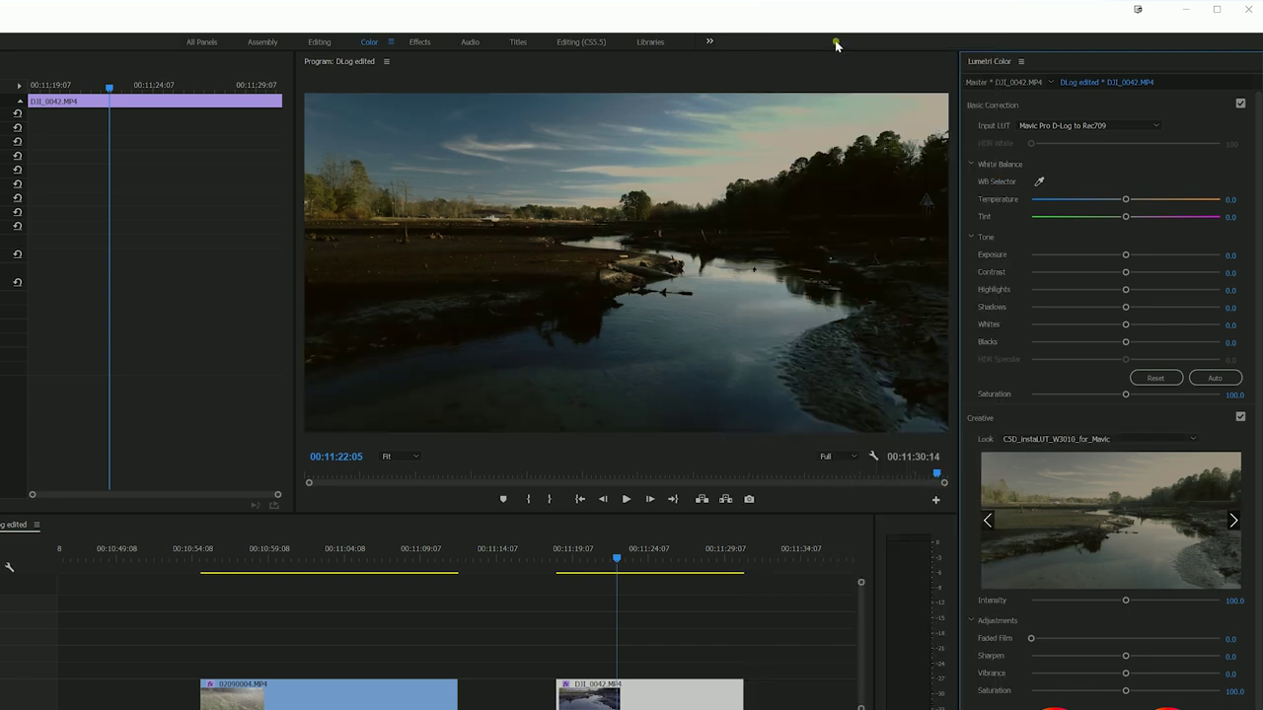
click(1237, 253)
Set the drone clip's Exposure to 2.0 and raise its Contrast
text(2)
key(Return)
drag(1130, 272, 1157, 286)
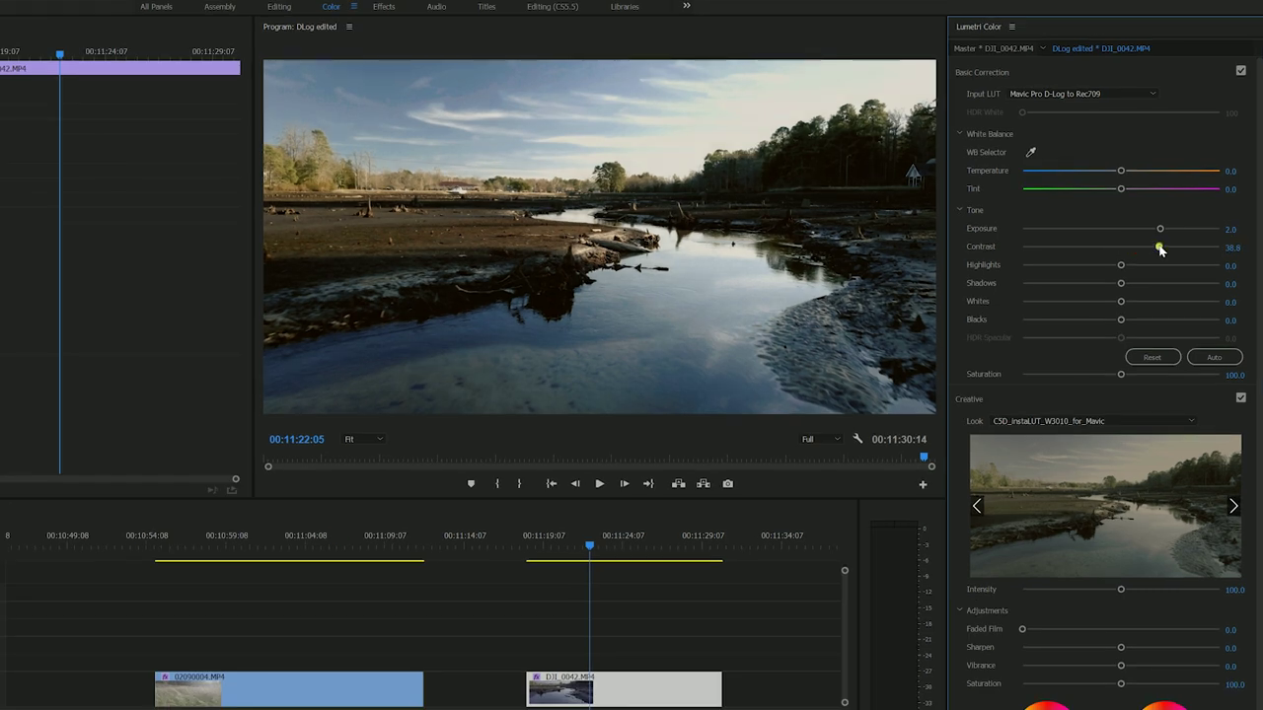
Boost Saturation to 120 and toggle the Lumetri grade off and on to compare
click(1233, 374)
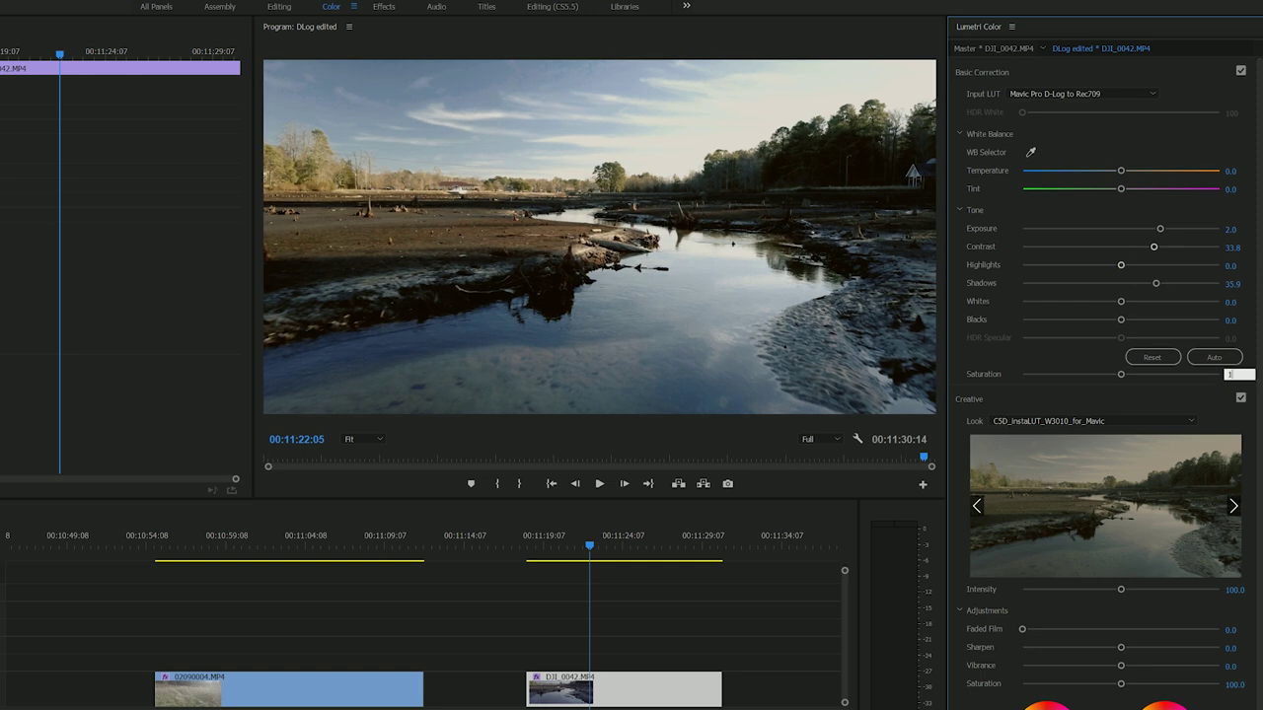
text(120)
key(Return)
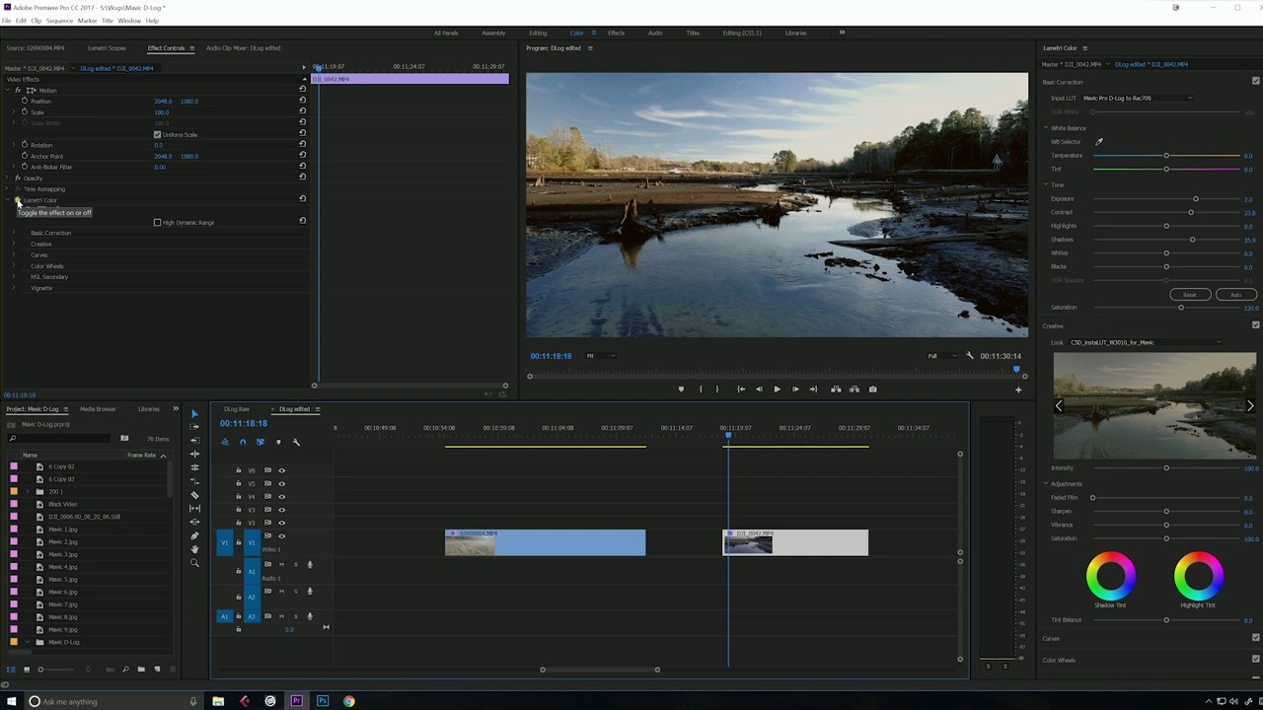
click(16, 201)
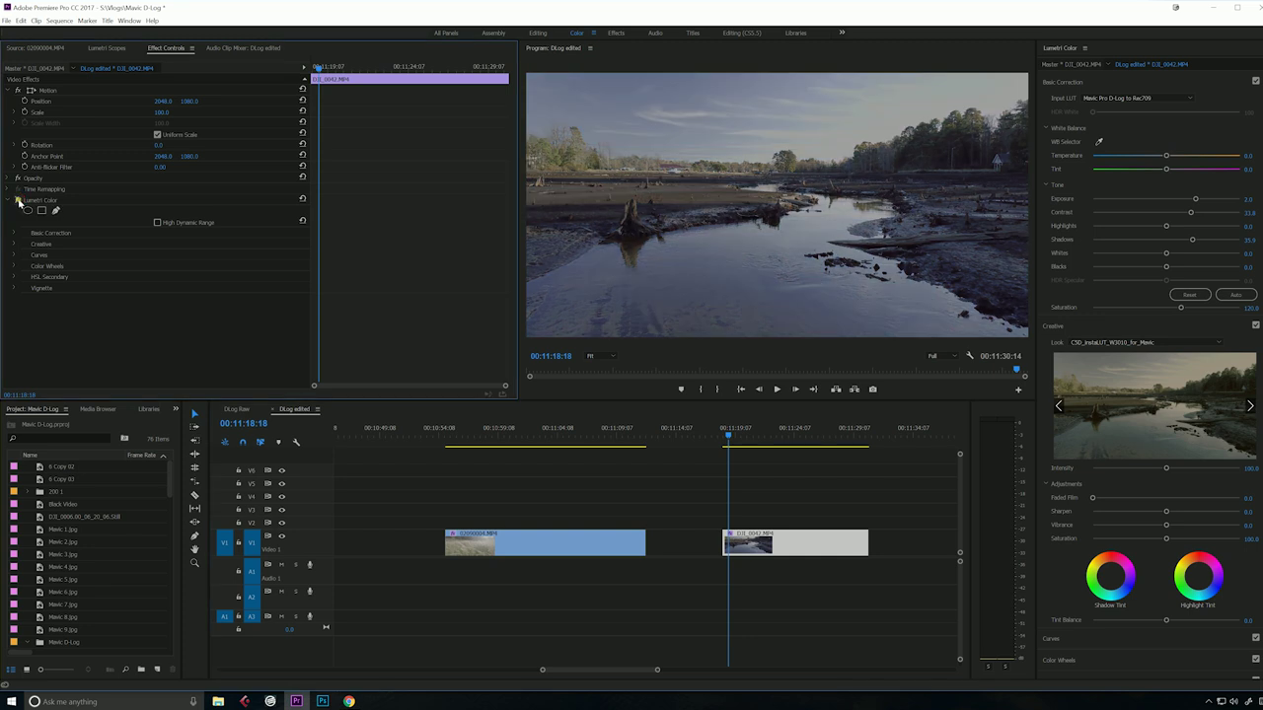
click(17, 201)
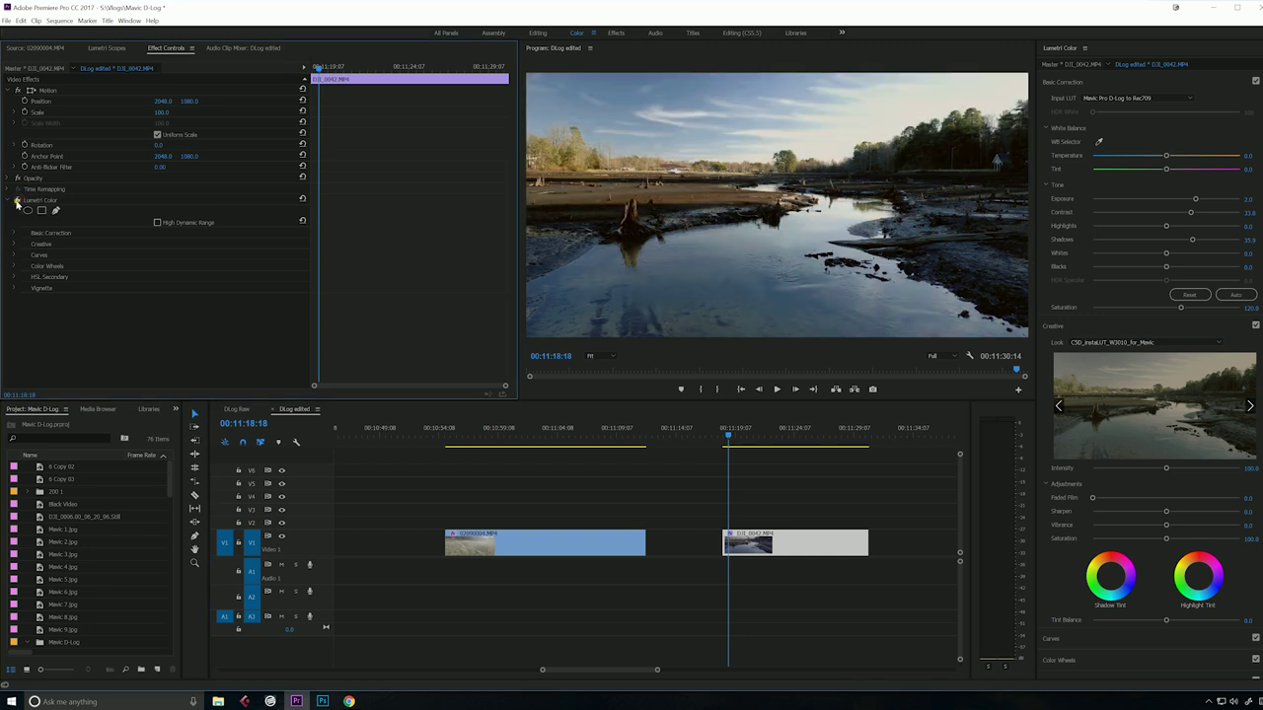
Select the grass clip and apply the Kodak 5205 Fuji 3510 (by Adobe) creative look
click(550, 428)
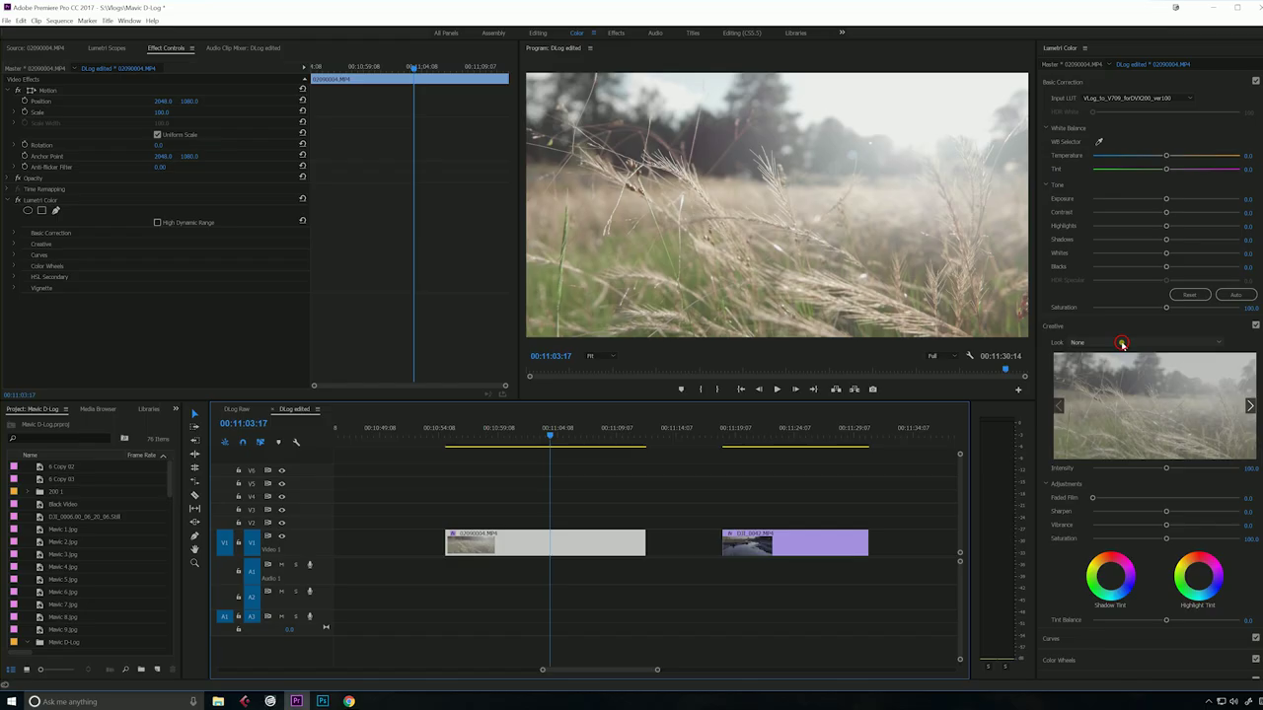
click(1045, 94)
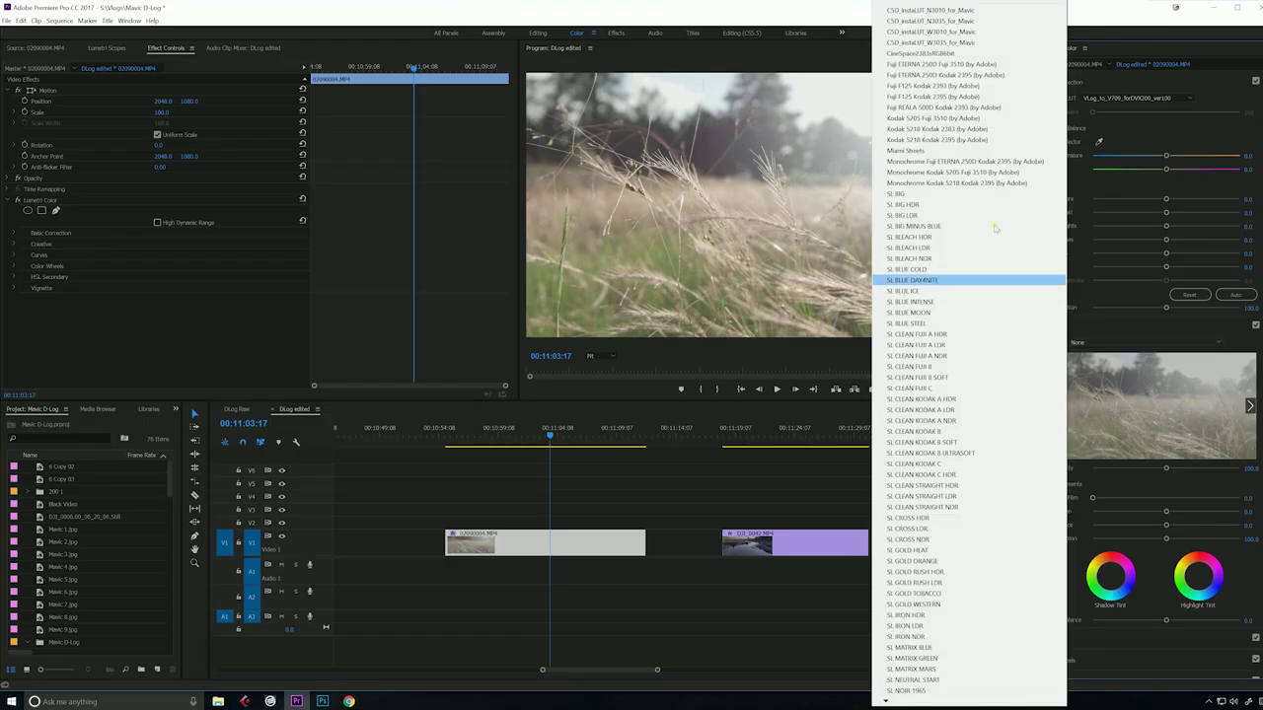
click(939, 119)
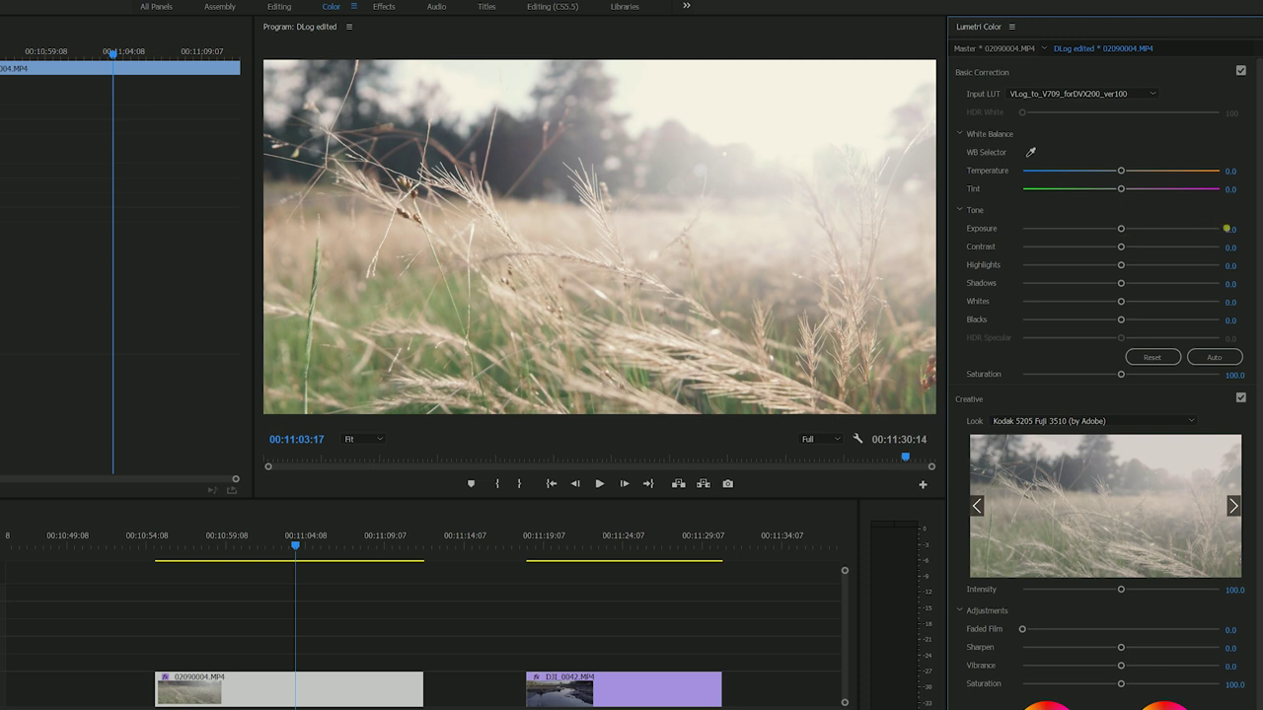
Set Exposure to -0.2, nudge Highlights up, and settle Saturation at 130
click(1231, 228)
text(-0.2)
key(Return)
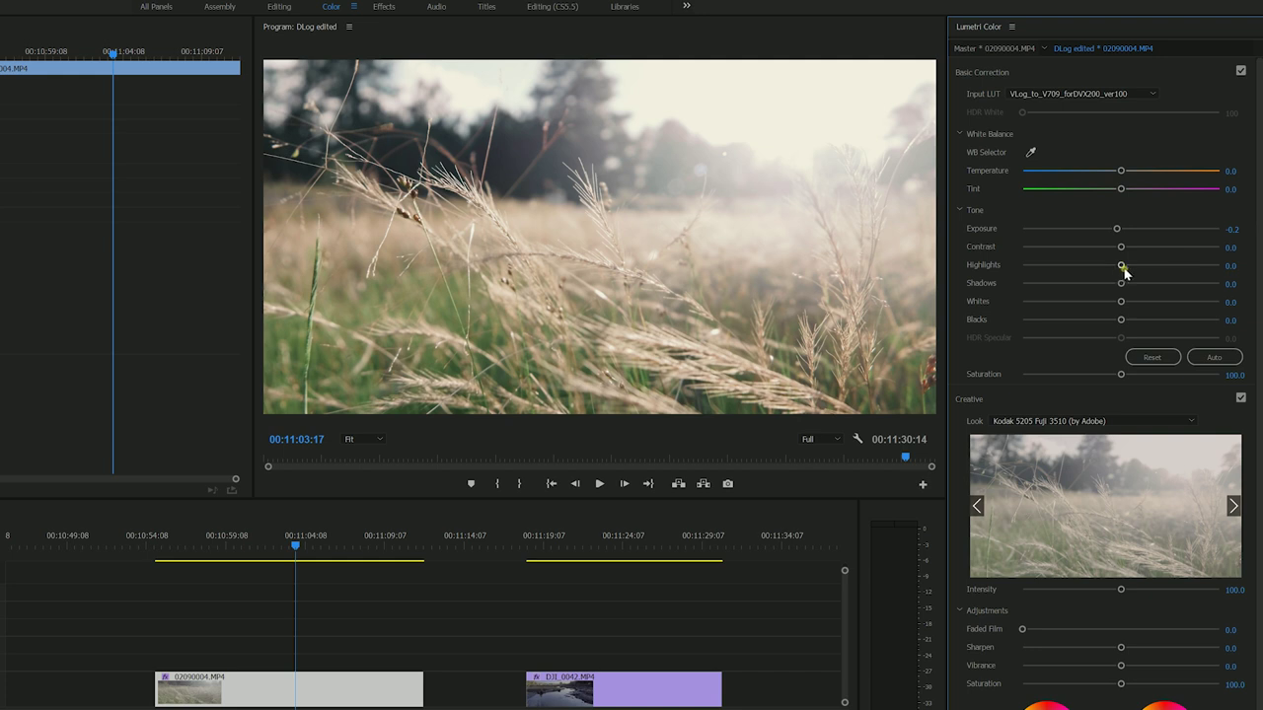
drag(1122, 266, 1142, 250)
click(1245, 377)
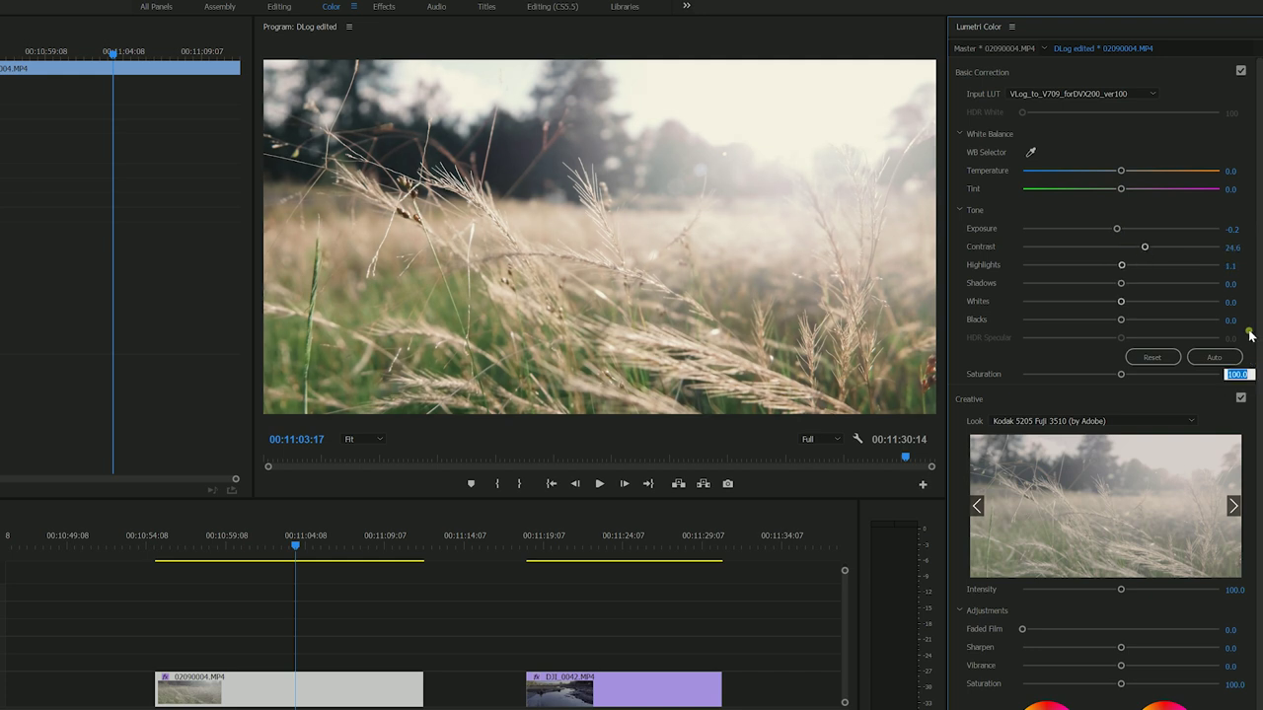
text(140)
key(Return)
click(1233, 375)
text(130)
key(Return)
Deepen Shadows to -21 and raise Highlights to near 45, checking in an enlarged program monitor
mouse_move(1122, 283)
mouse_down()
mouse_move(1087, 286)
mouse_move(1101, 291)
mouse_up()
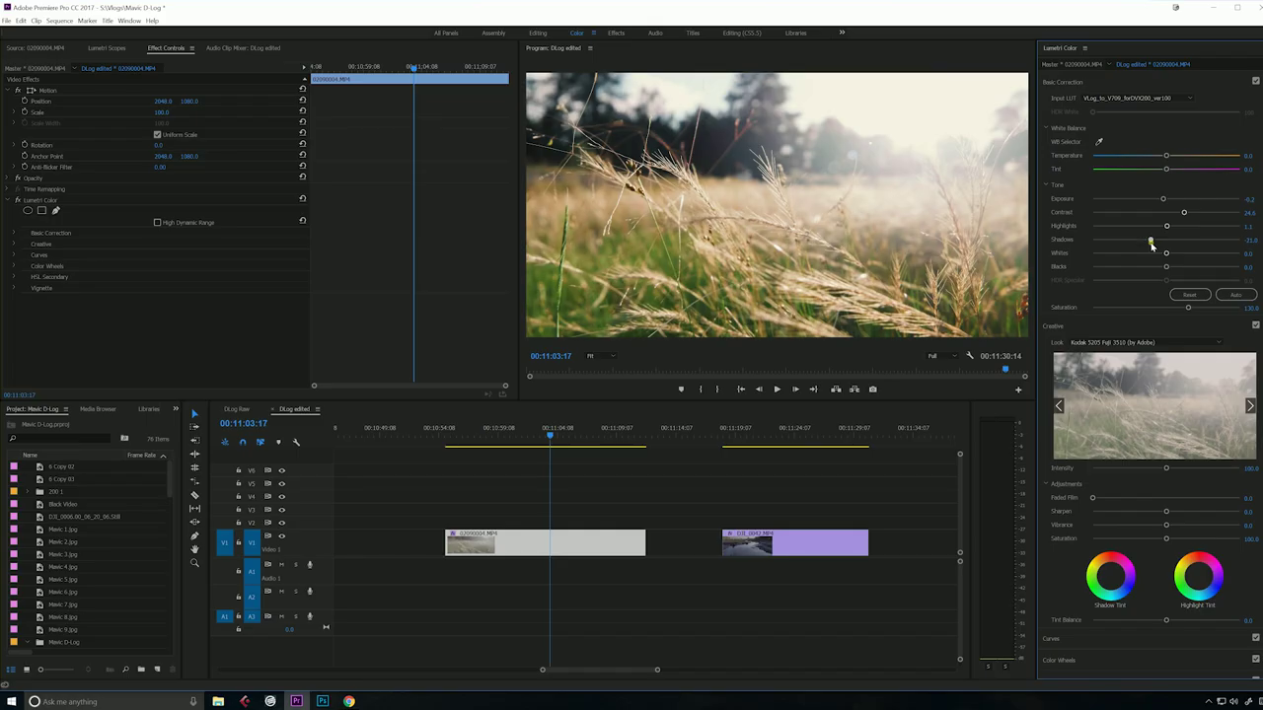
click(821, 236)
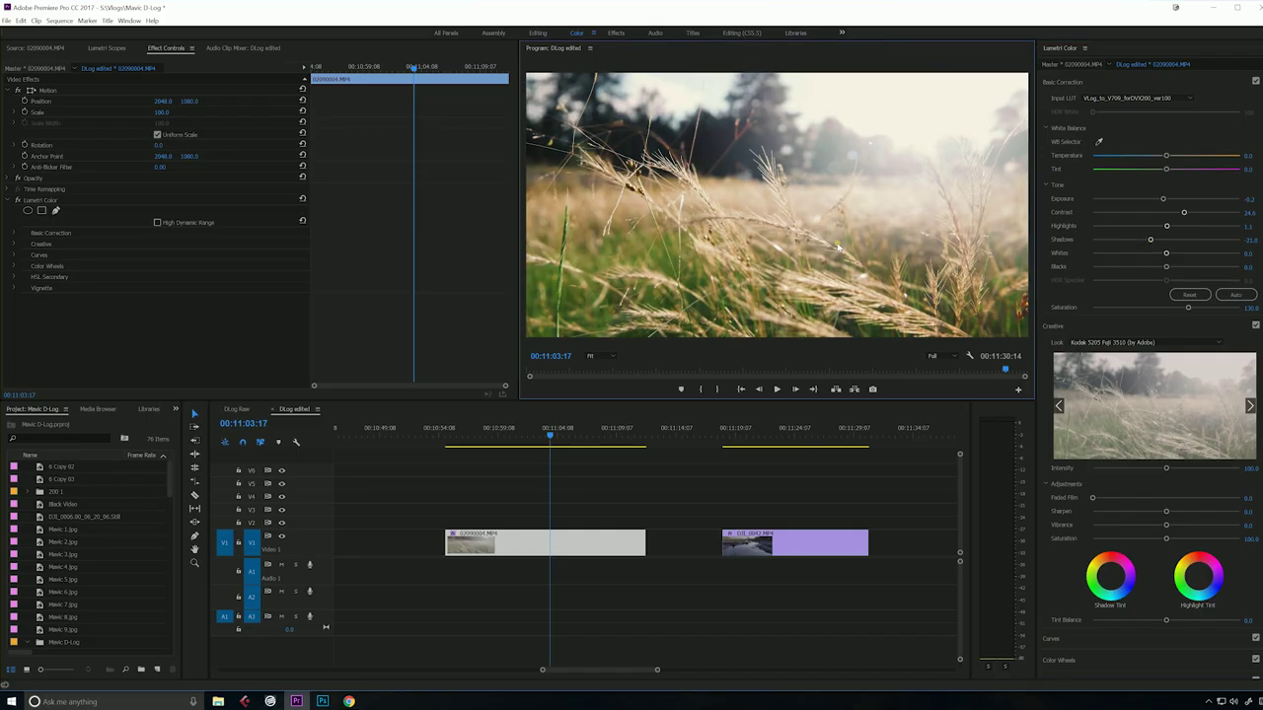
key(grave)
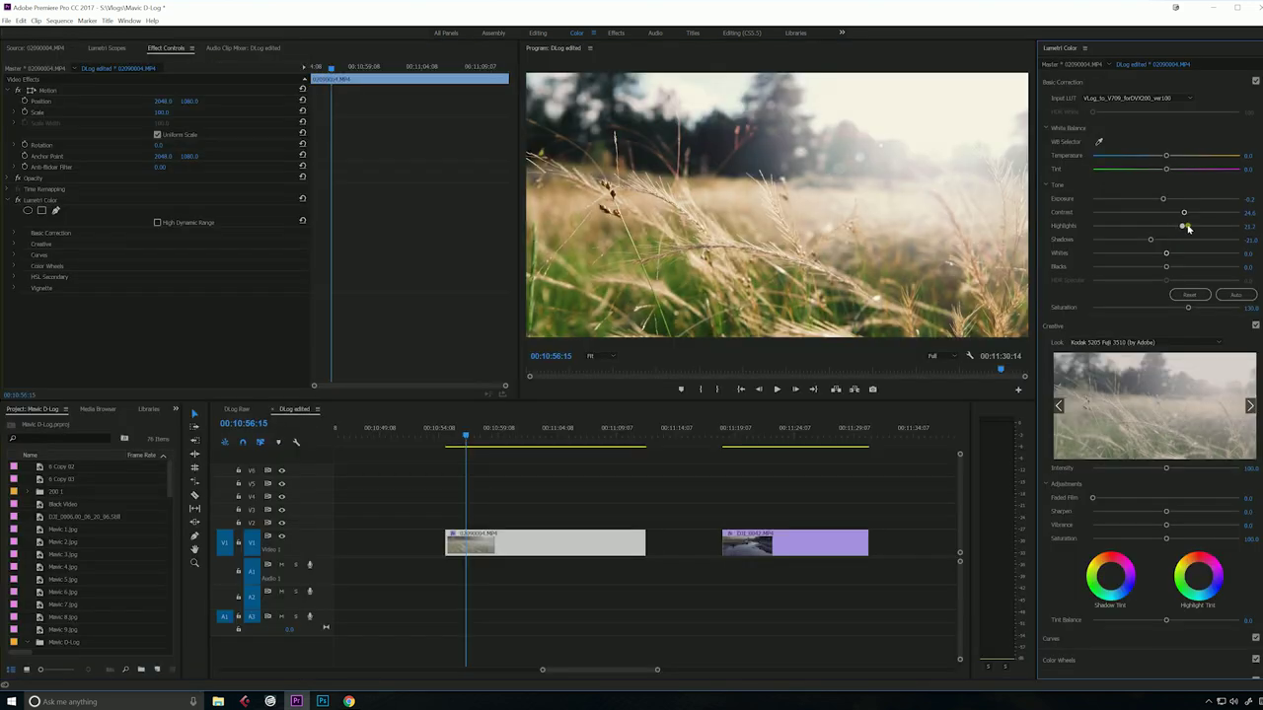
drag(1188, 226, 1199, 227)
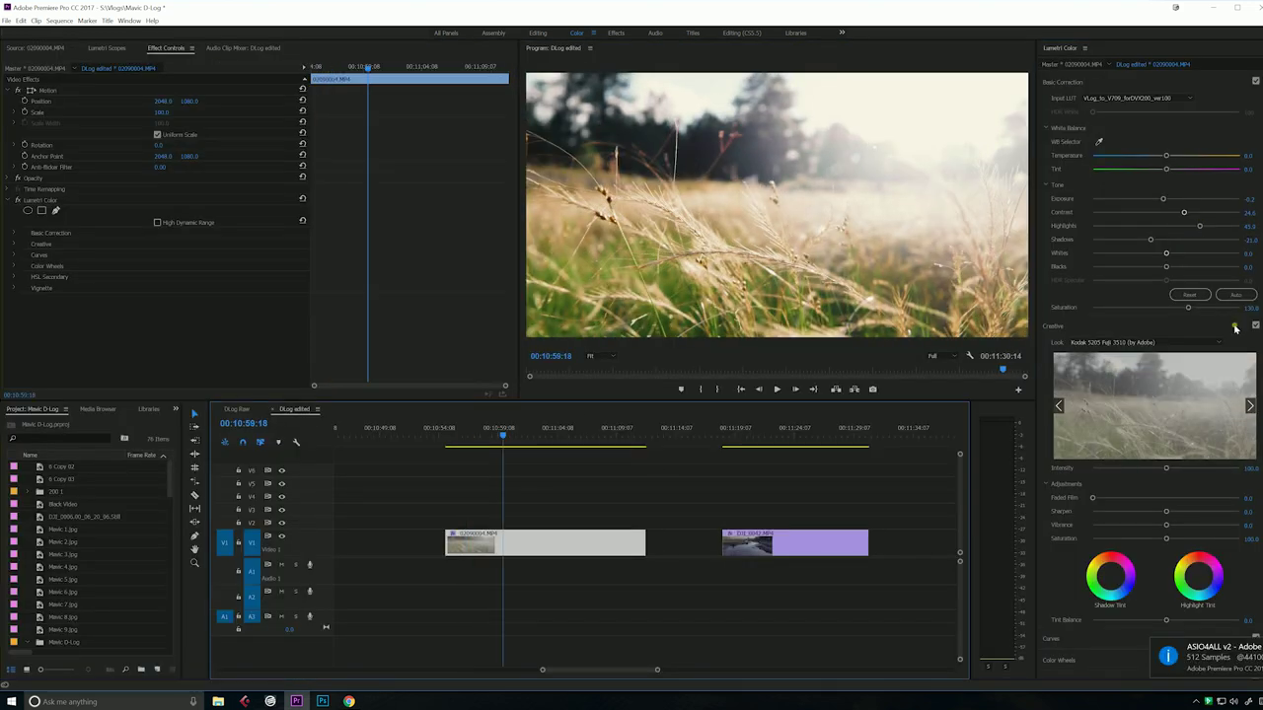
Remove the creative look, zero Highlights and Shadows, and return Saturation to 100
click(1183, 343)
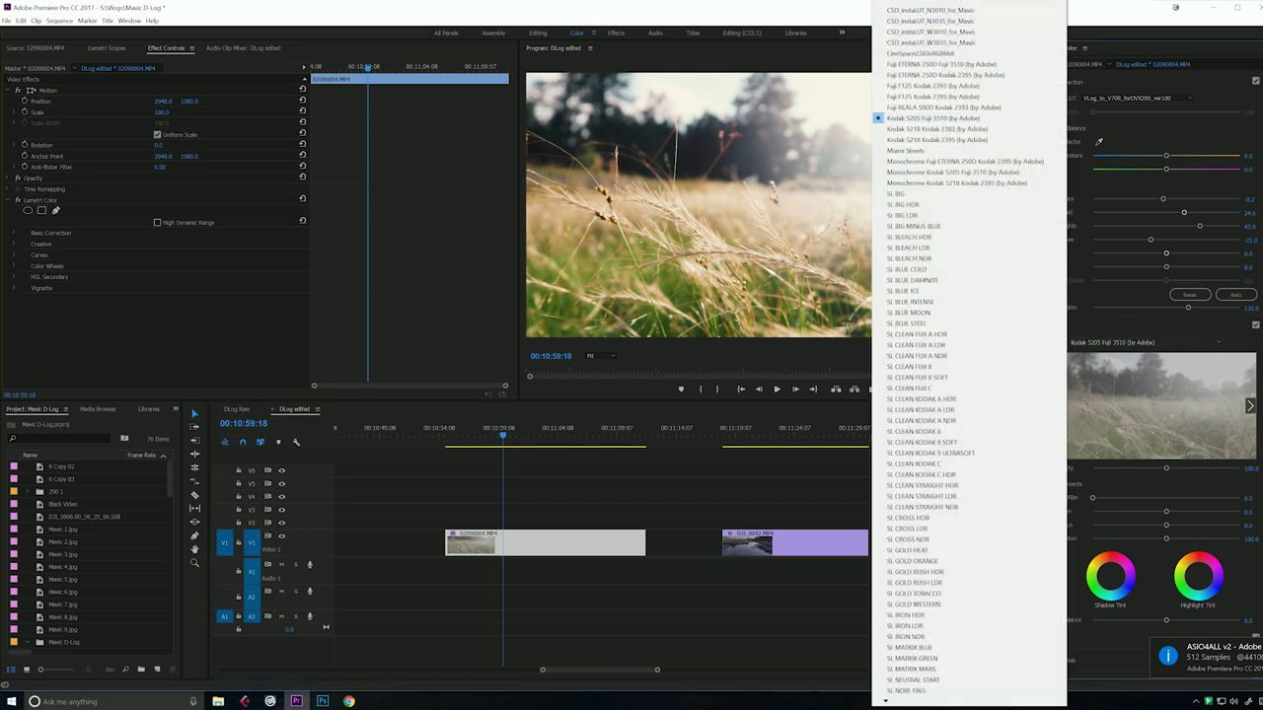
click(972, 9)
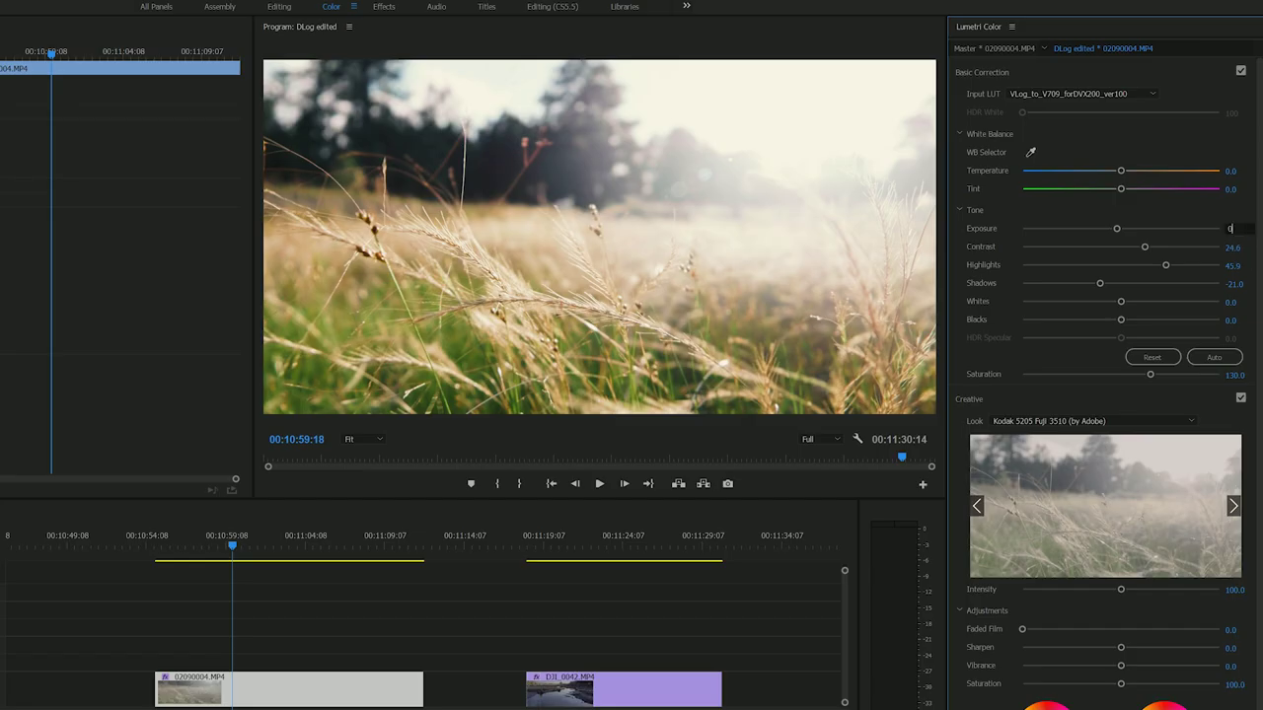
key(Tab)
text(0)
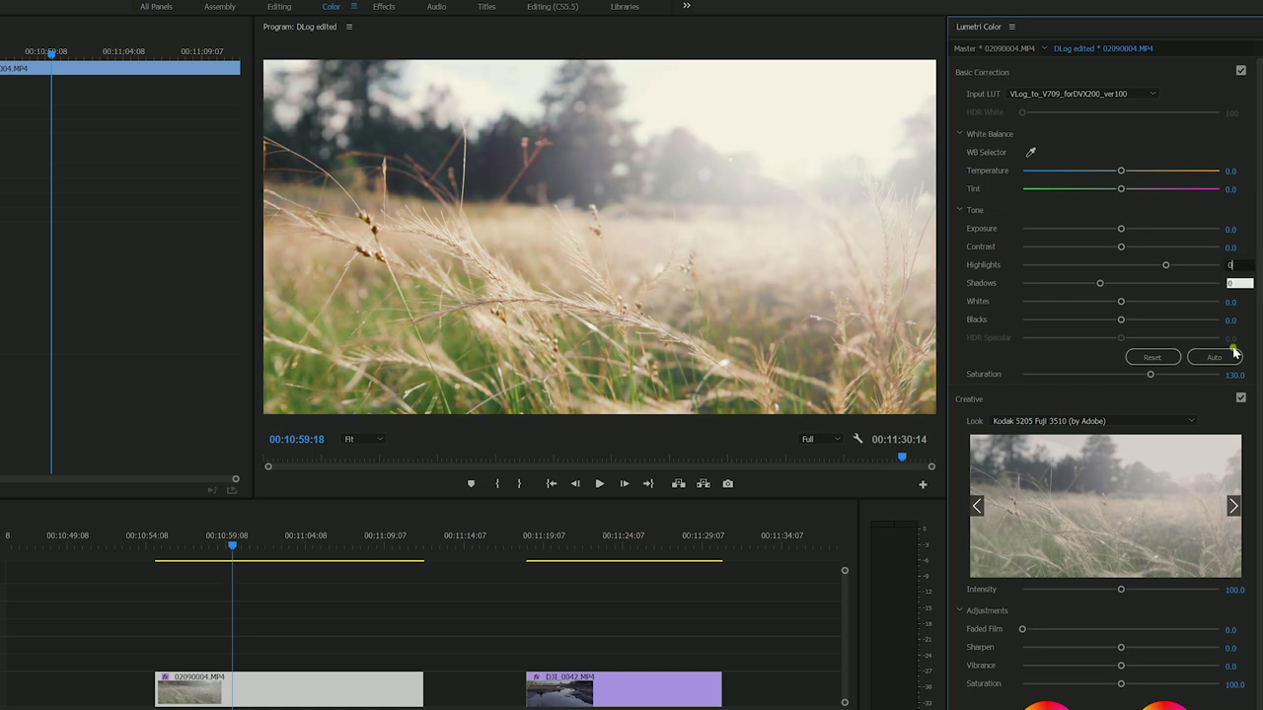
key(Tab)
key(Tab)
key(Tab)
text(100)
key(Return)
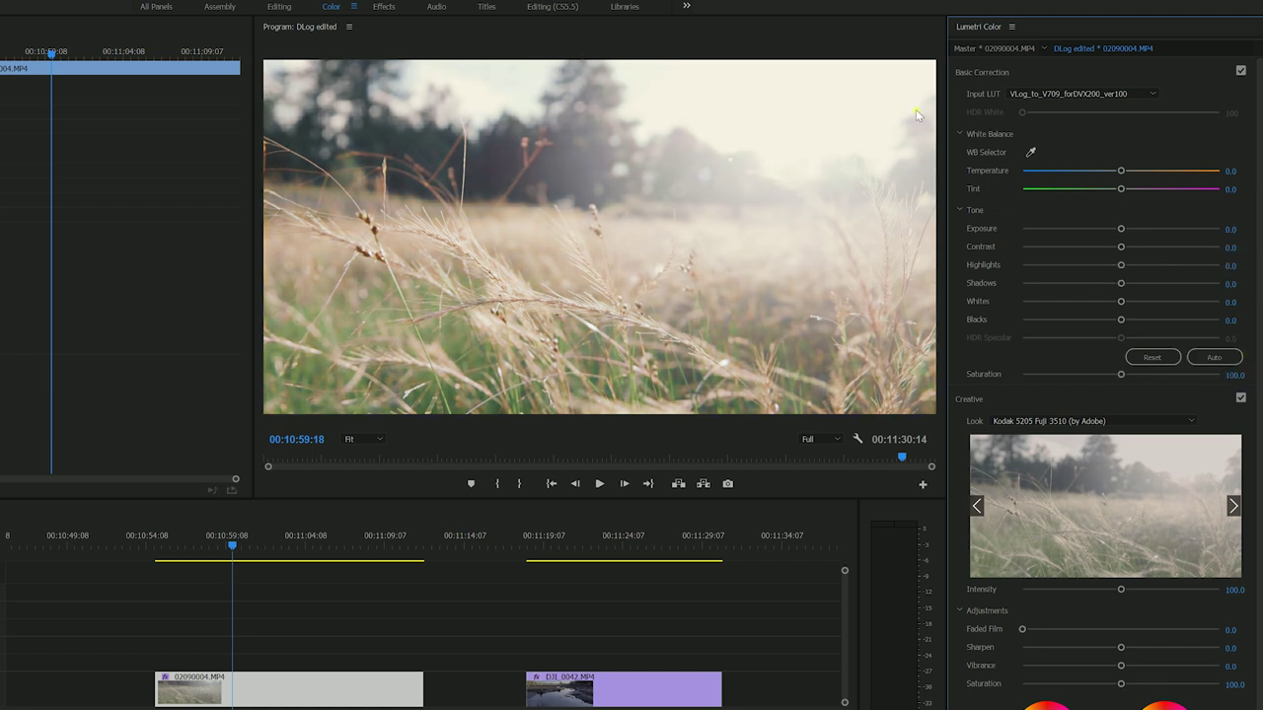
Confirm no creative look and set Contrast to 60
click(1058, 421)
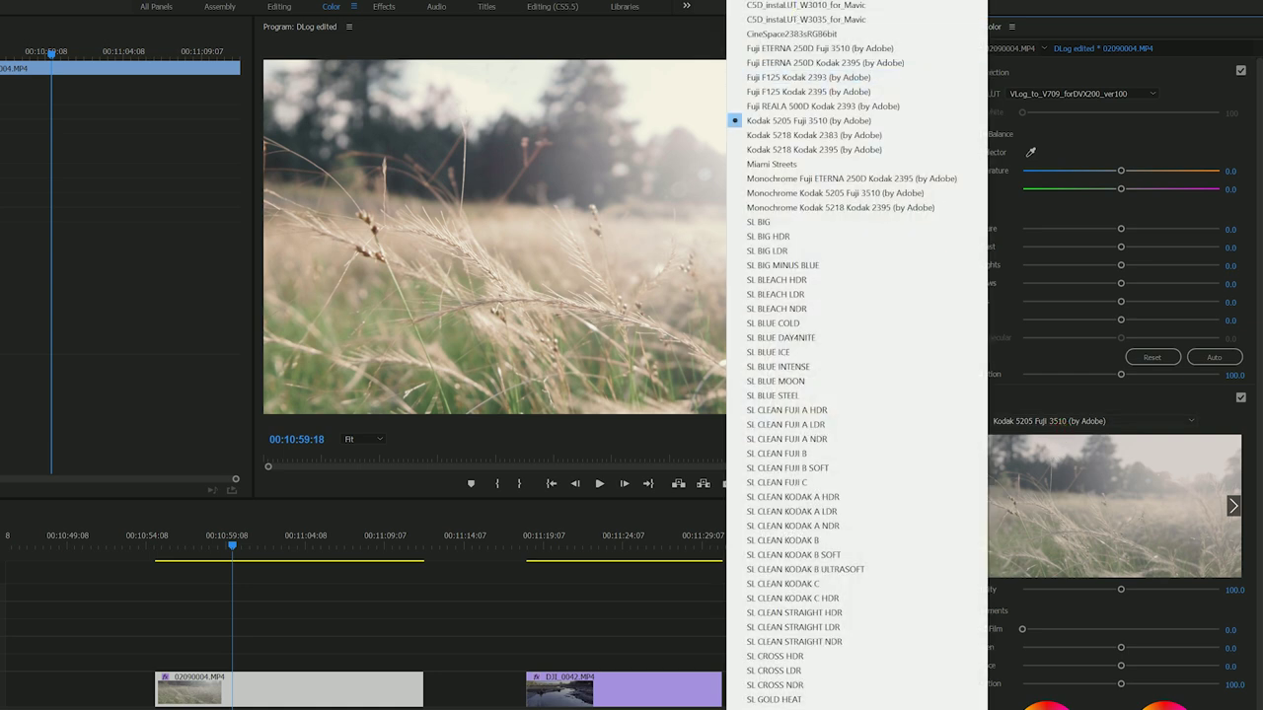
click(799, 15)
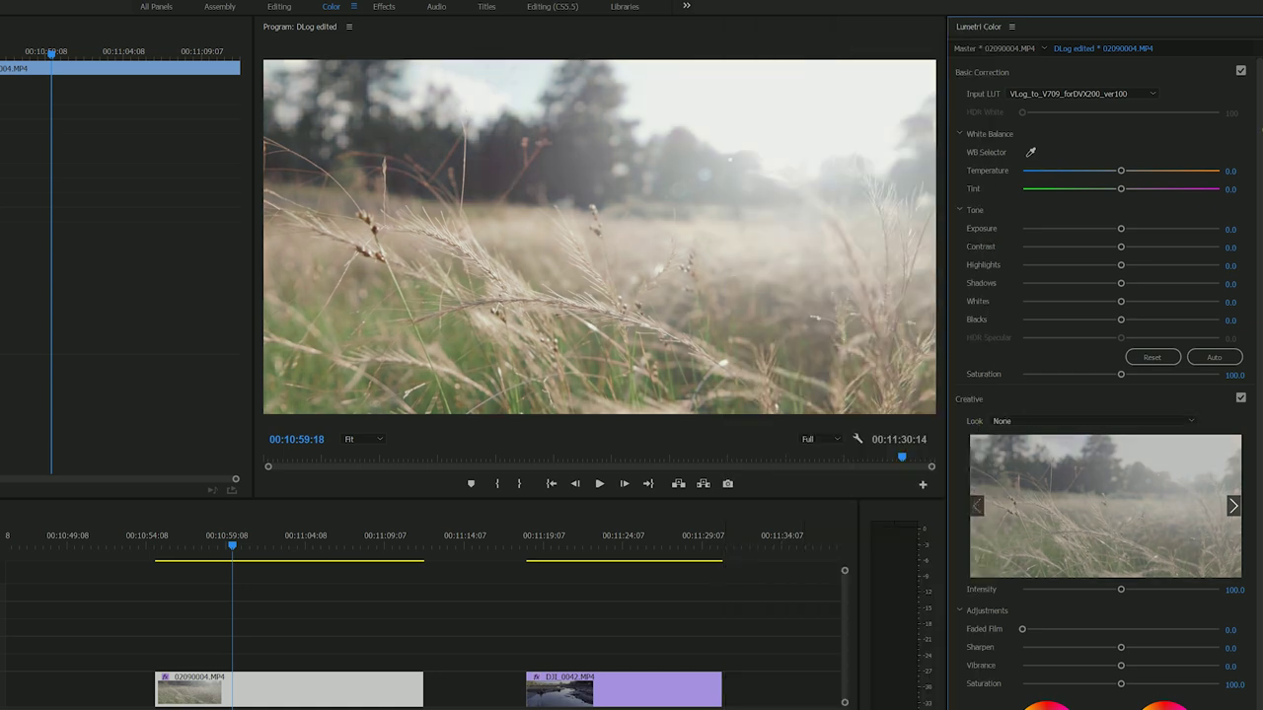
click(1235, 234)
click(1236, 250)
text(40)
key(Return)
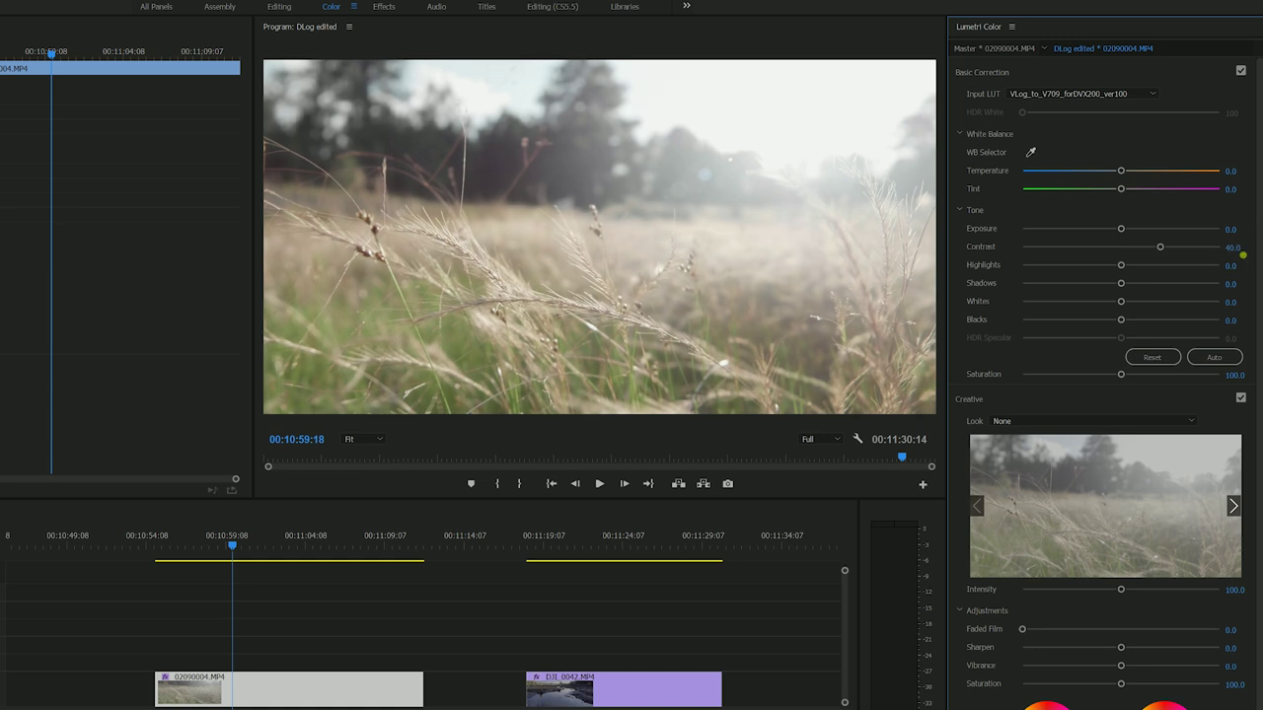
text(60)
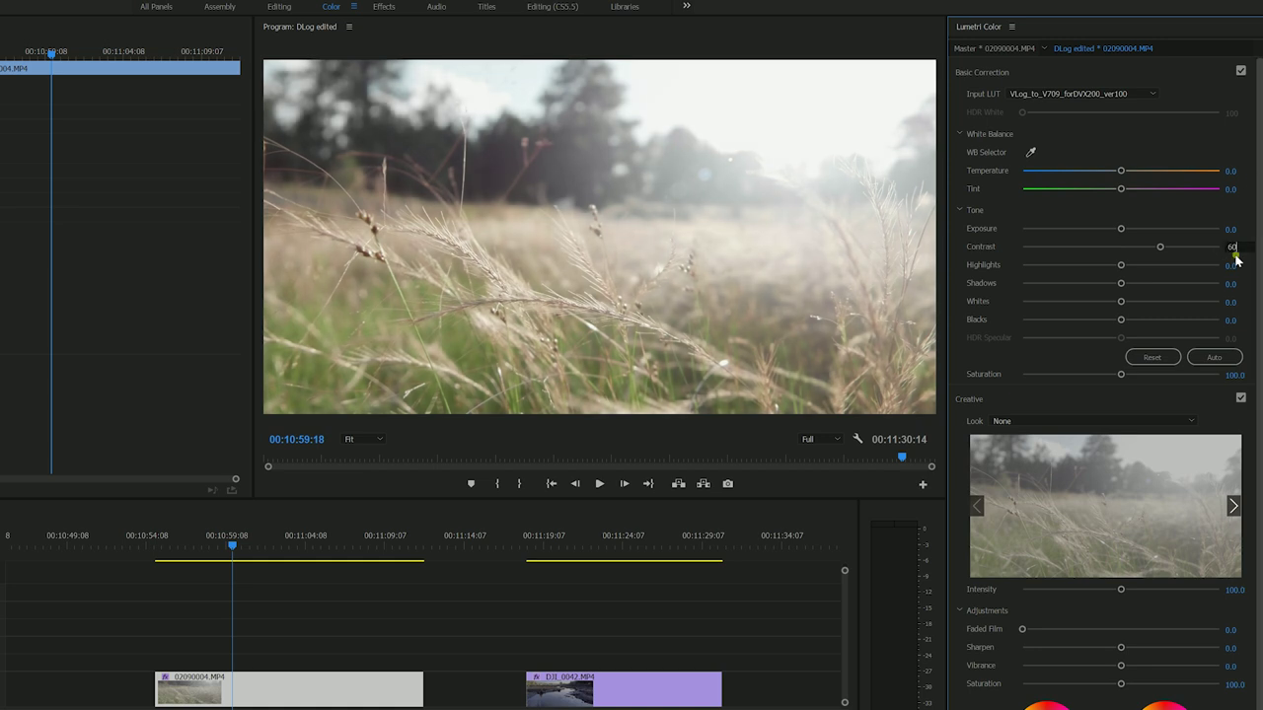
key(Return)
Set Saturation to 140, Highlights to about 22.4 and Shadows to about -26.7
click(1224, 376)
text(140)
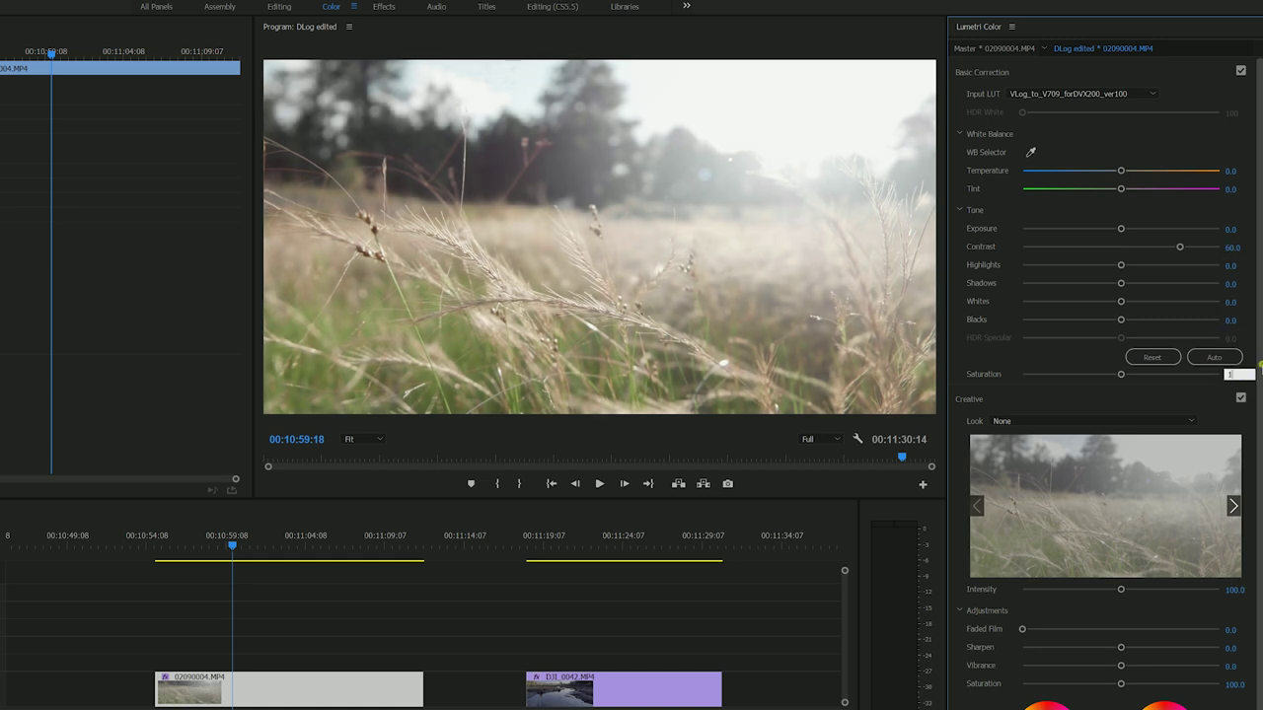
key(Return)
drag(1124, 269, 1147, 268)
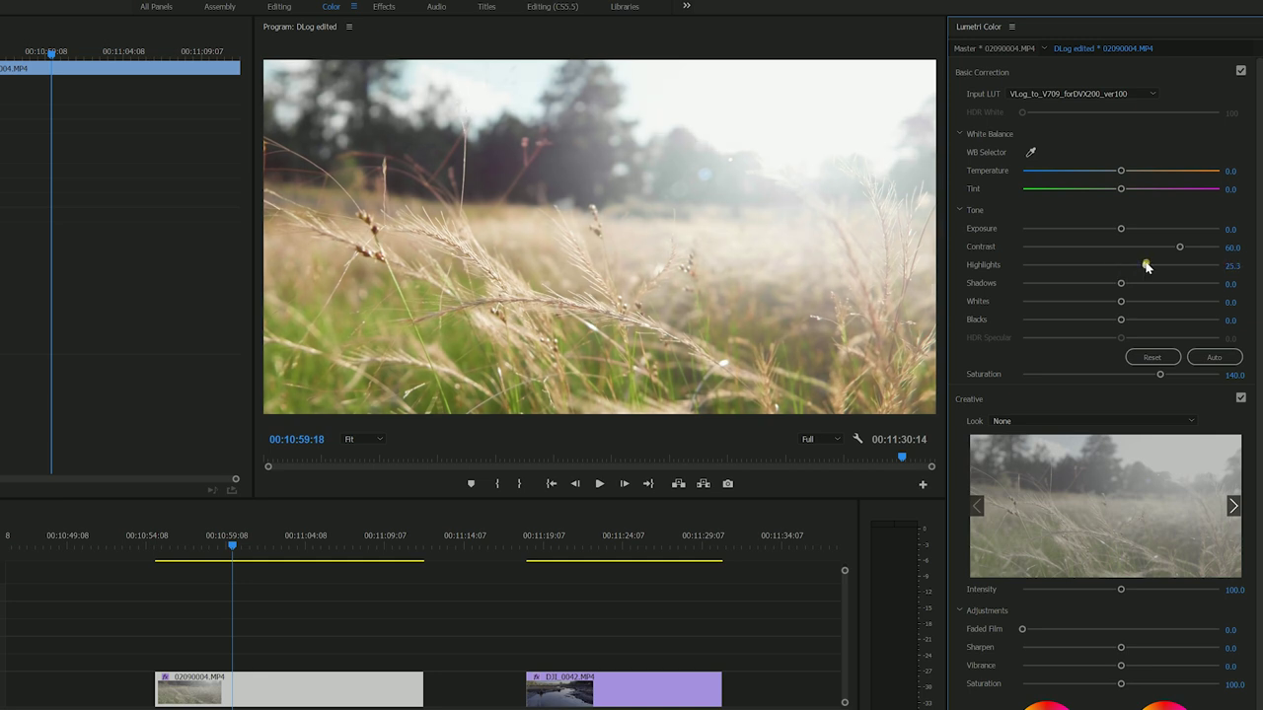
drag(1119, 284, 1093, 285)
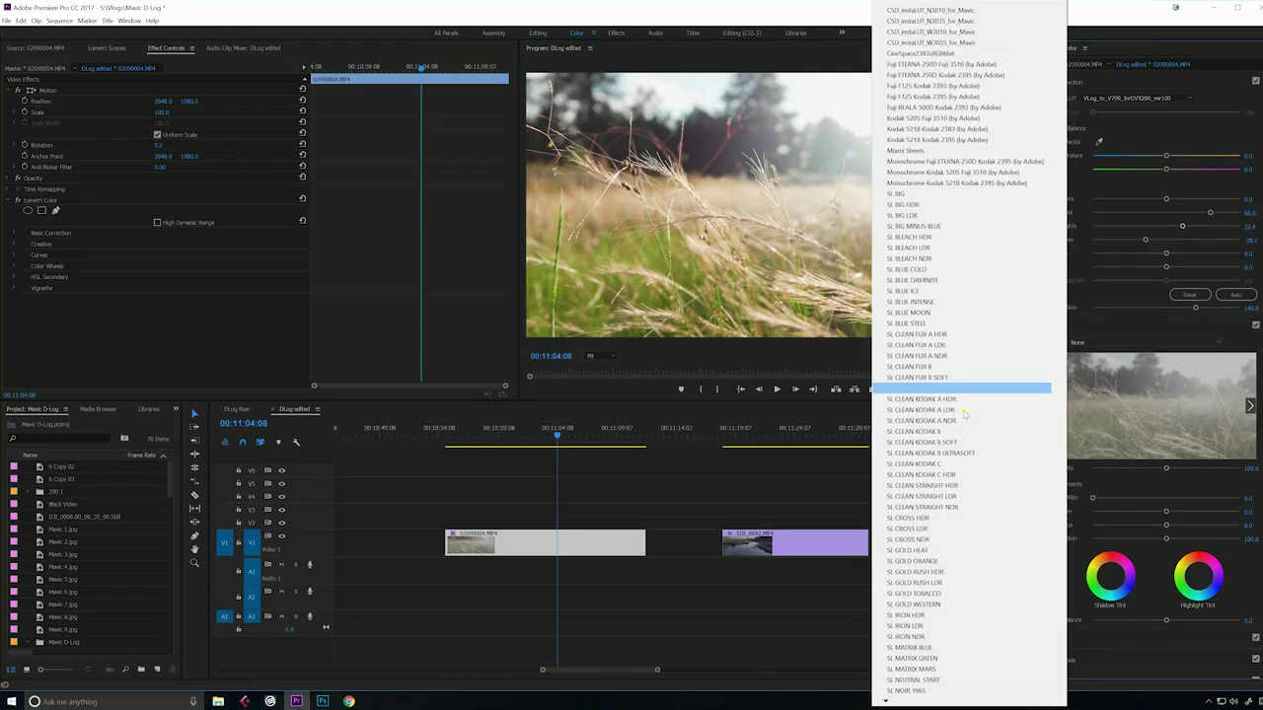
Try the SL GOLD HEAT, Monochrome Kodak 5218 and Miami Streets looks on the grass clip
click(930, 550)
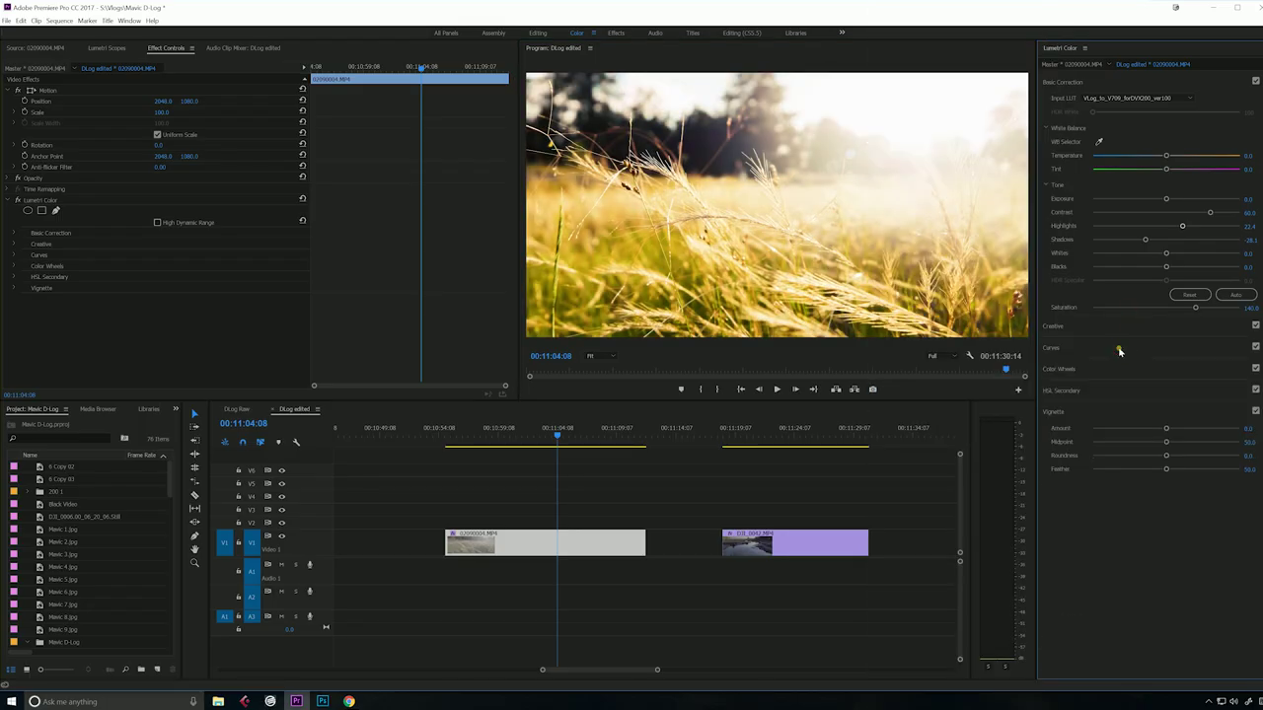
click(1116, 345)
click(997, 182)
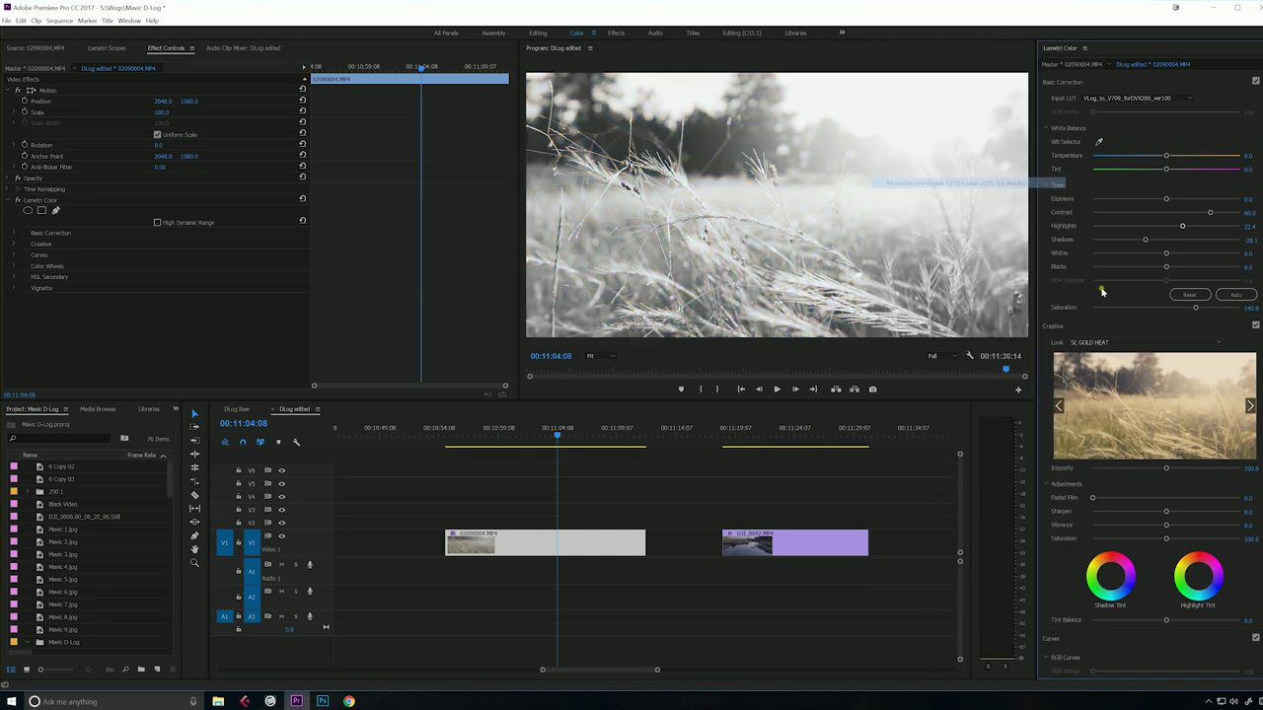
click(1120, 342)
click(916, 178)
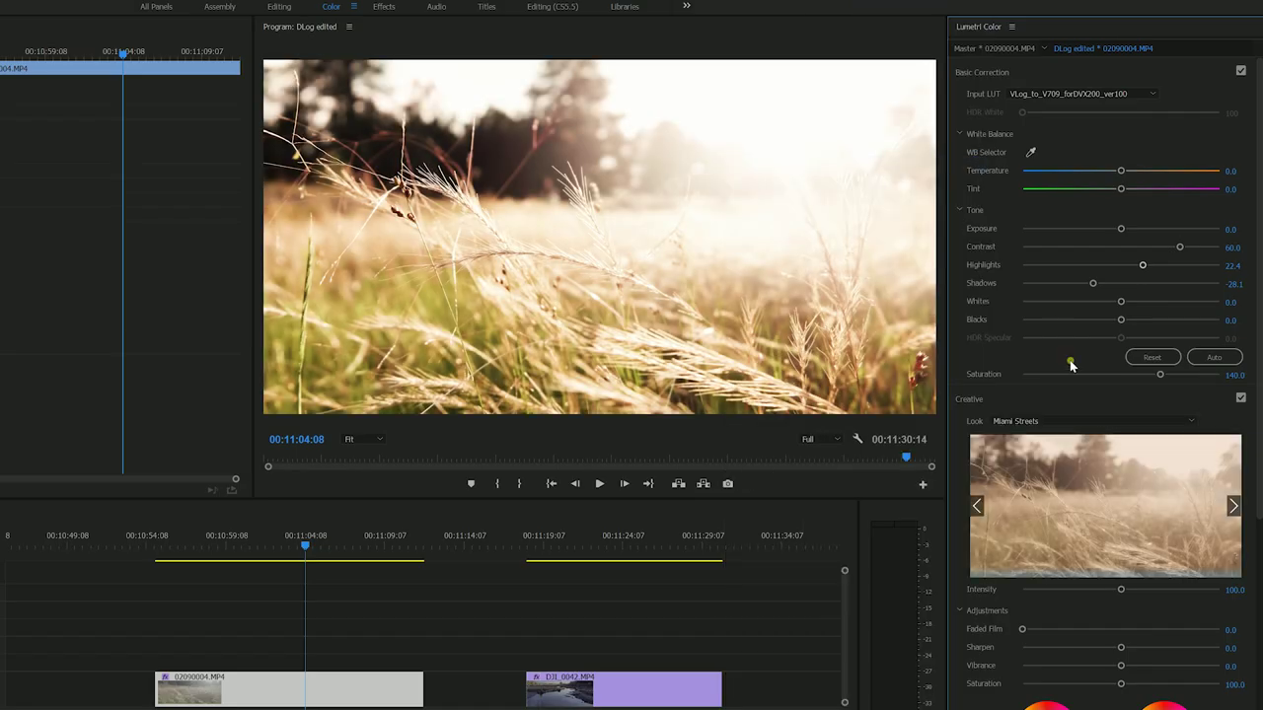
Bring Contrast back to zero and apply the CineSpace2383sRGB6bit look
drag(1179, 246, 1130, 252)
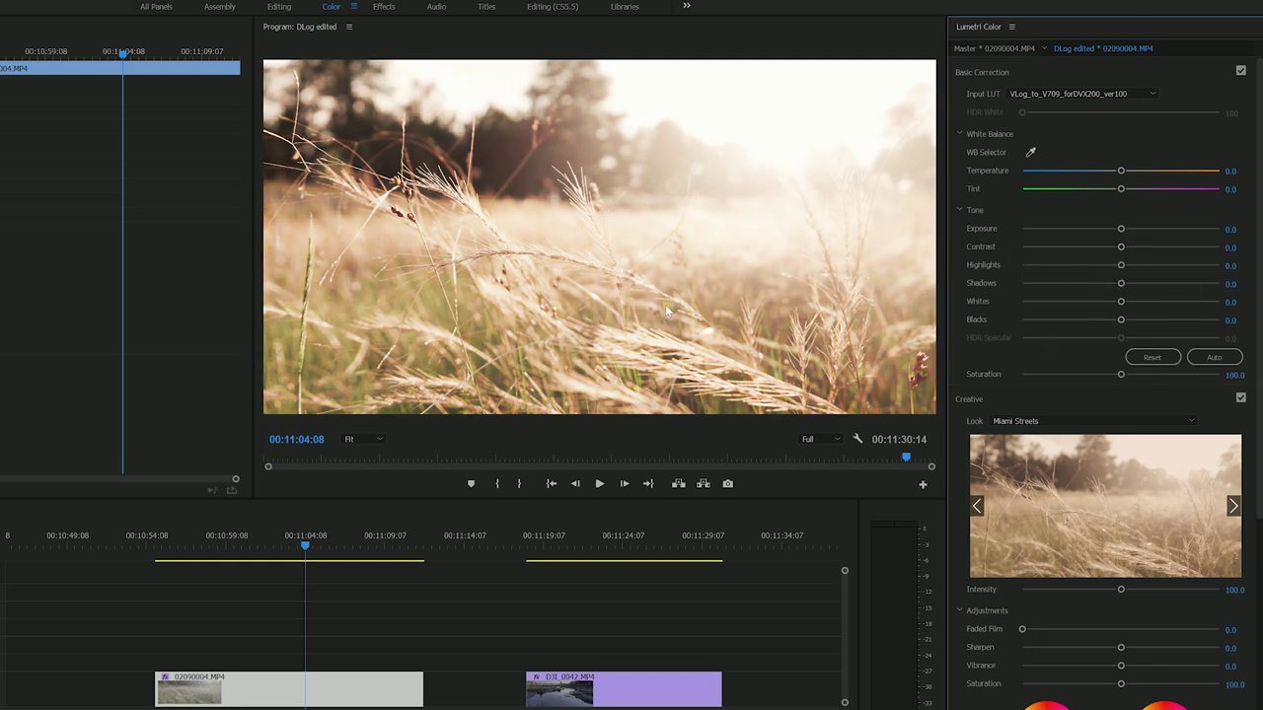
click(1093, 421)
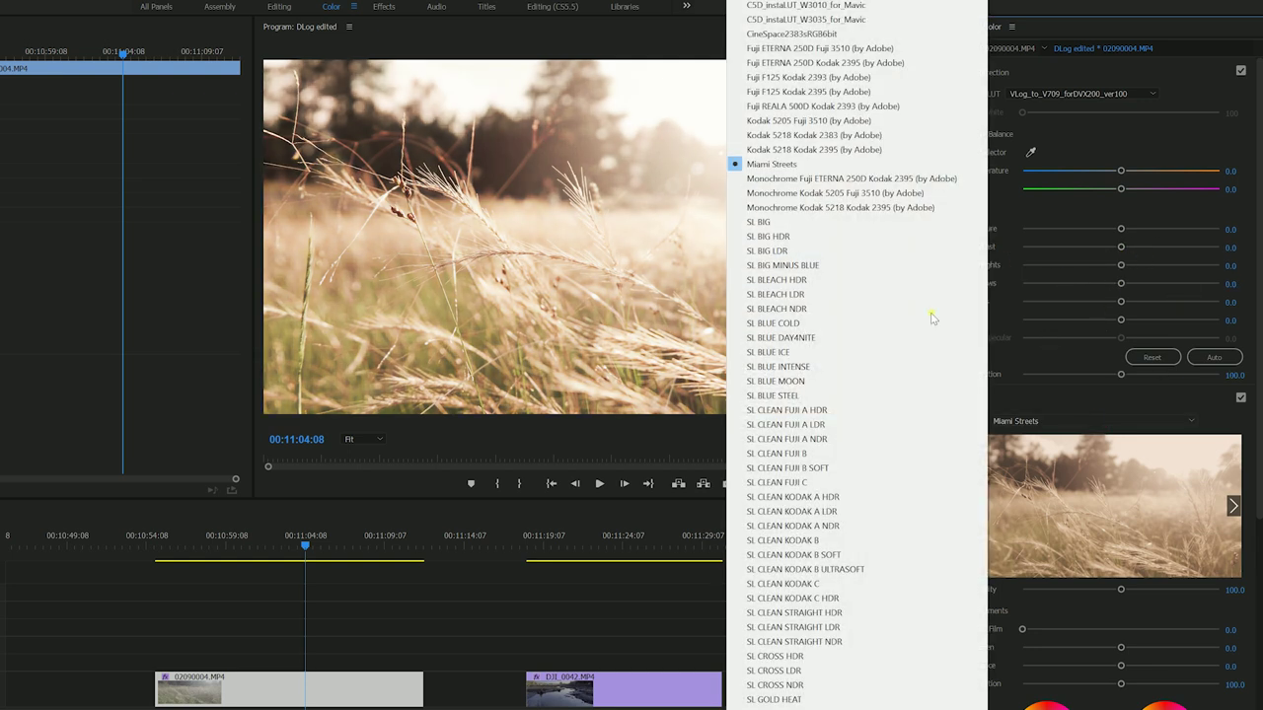
click(834, 33)
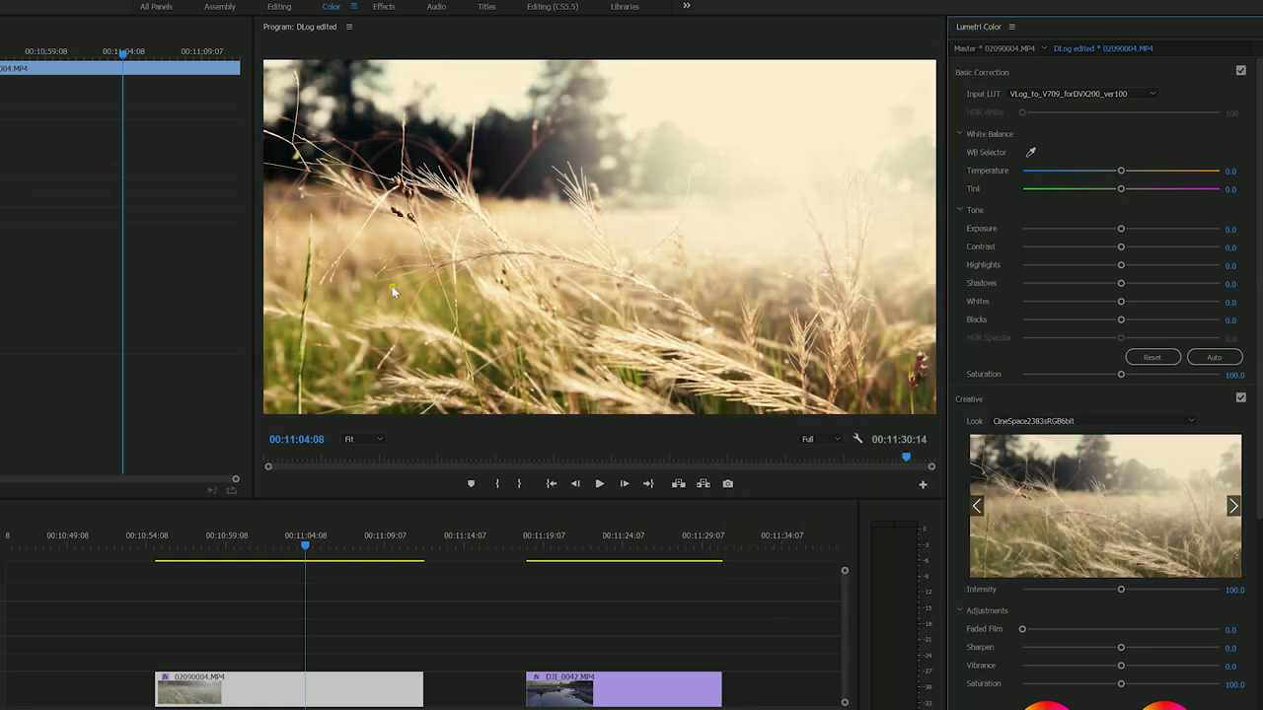
click(1066, 422)
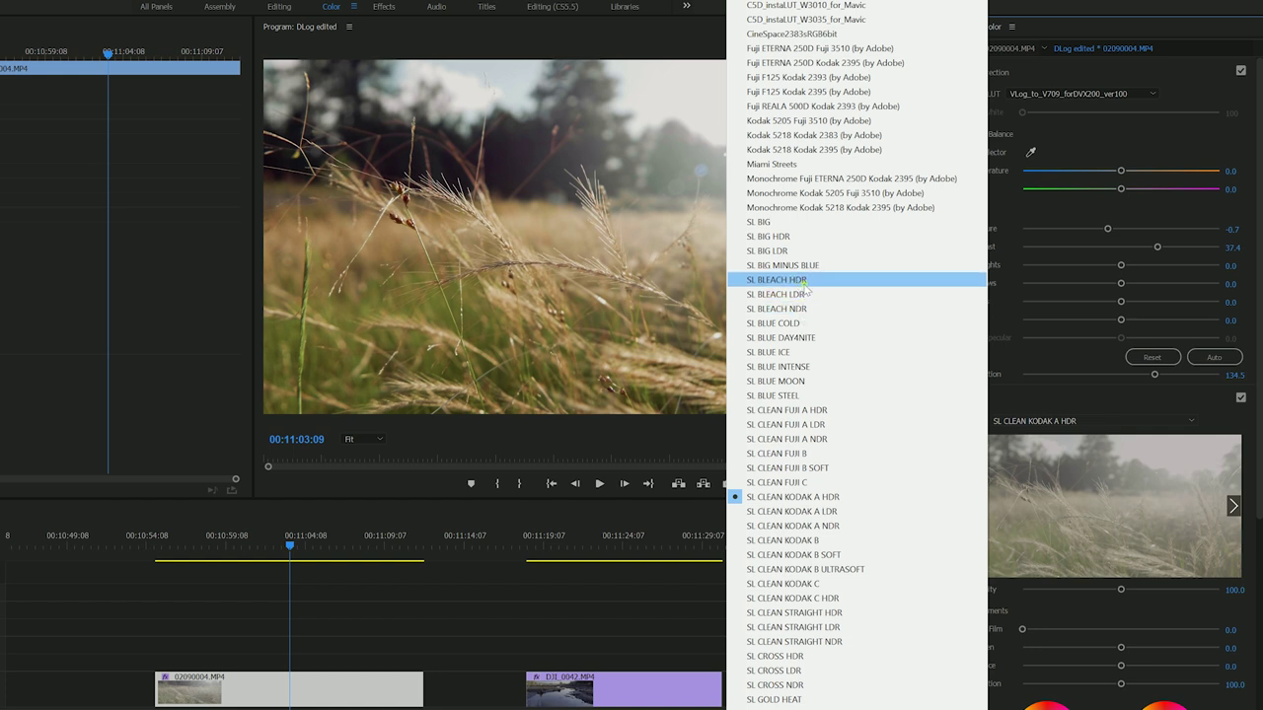
Try the SL BLEACH HDR, LDR and NDR looks, then settle on SL BLUE DAY4NITE
click(804, 281)
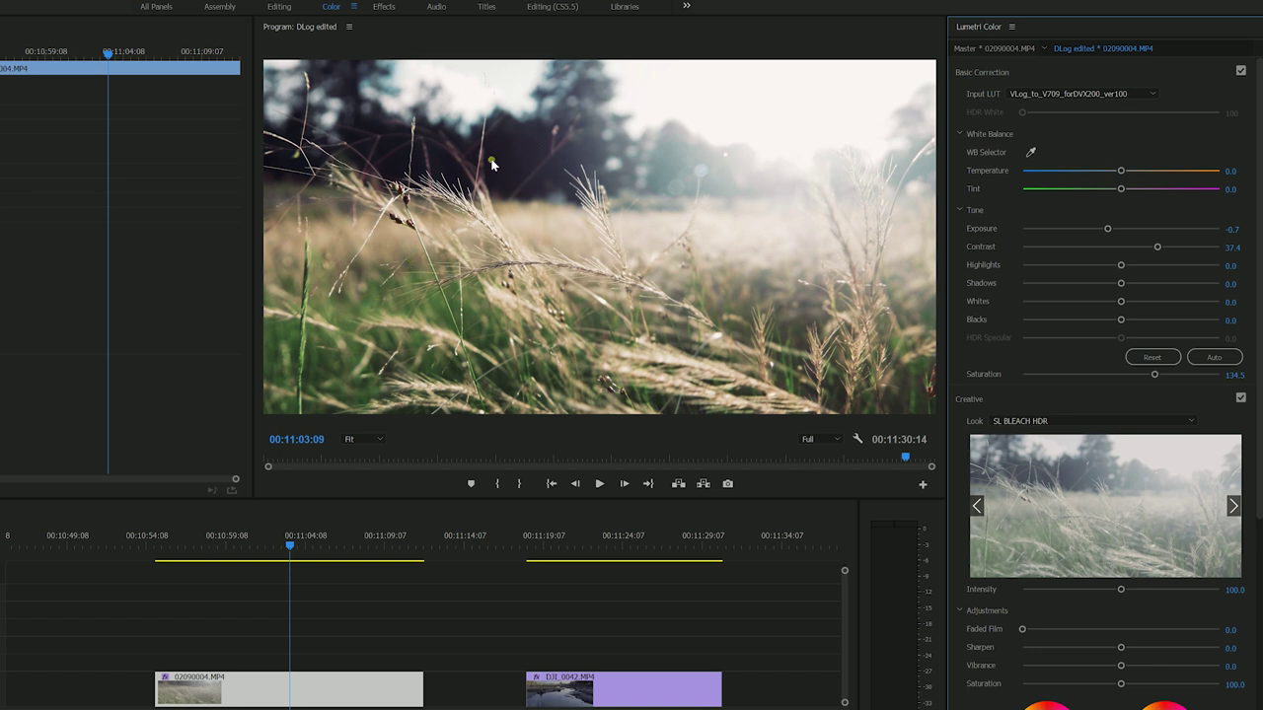
click(1034, 421)
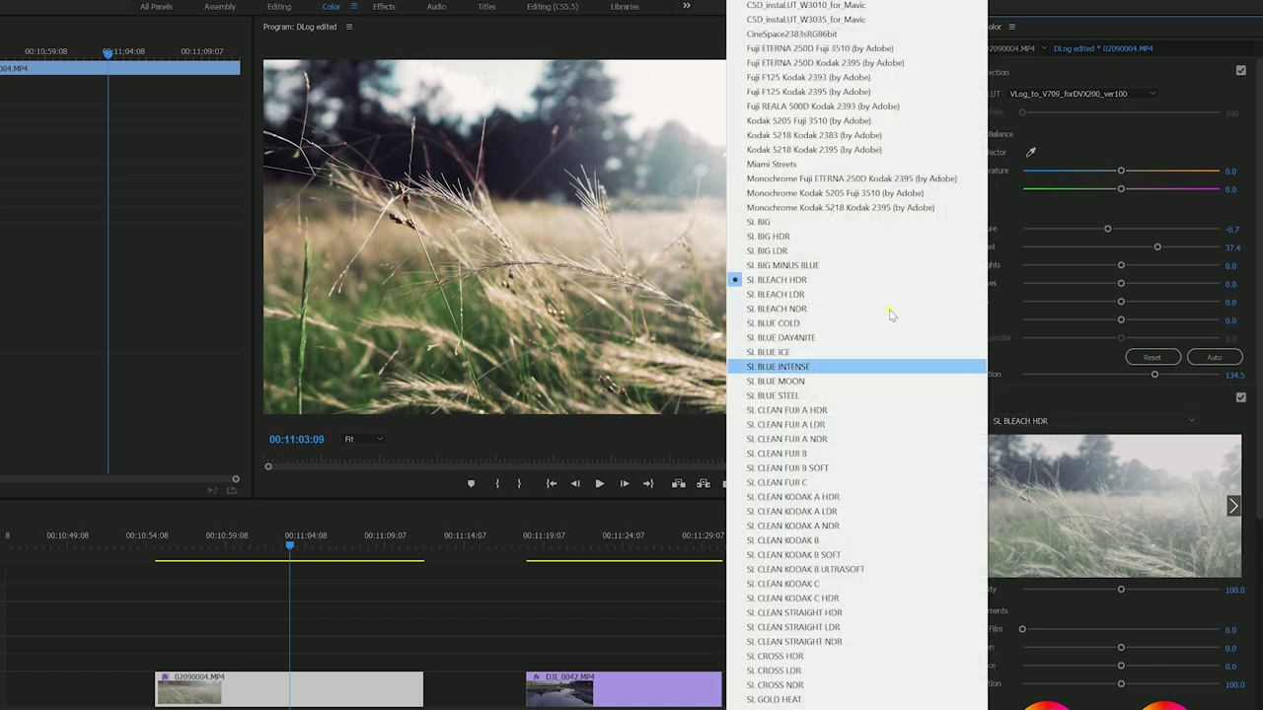
click(795, 294)
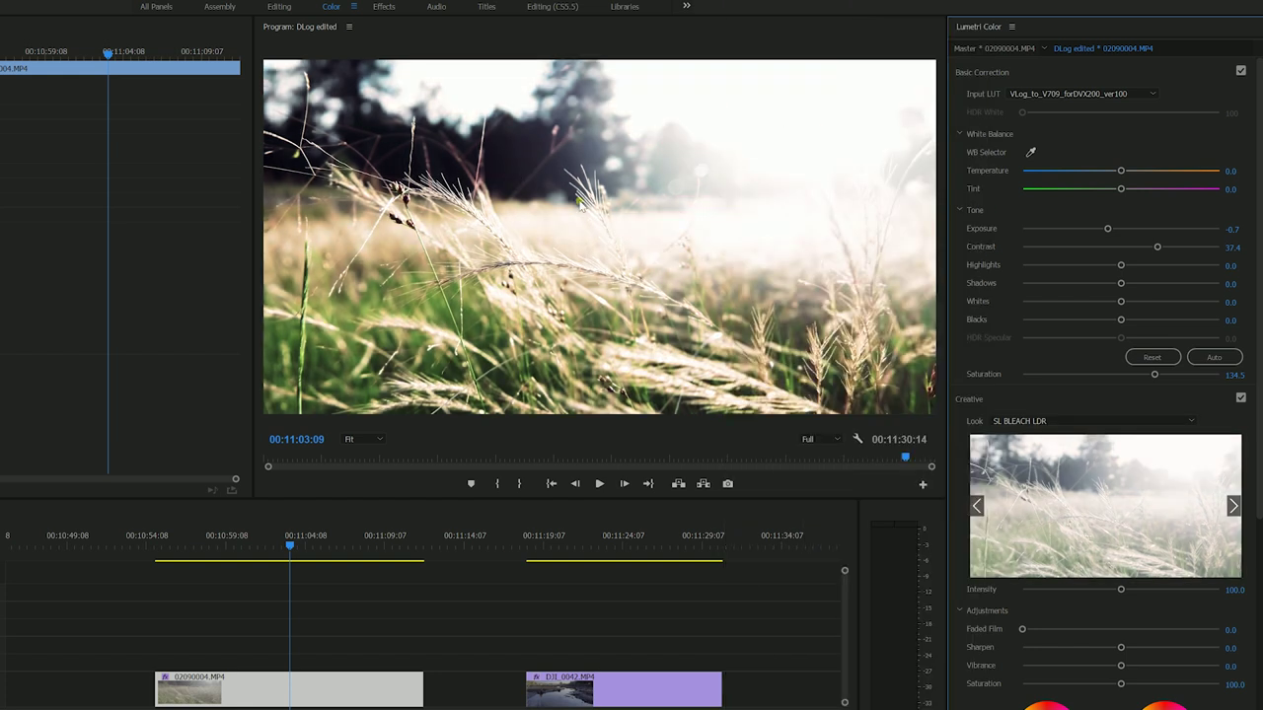
click(1043, 422)
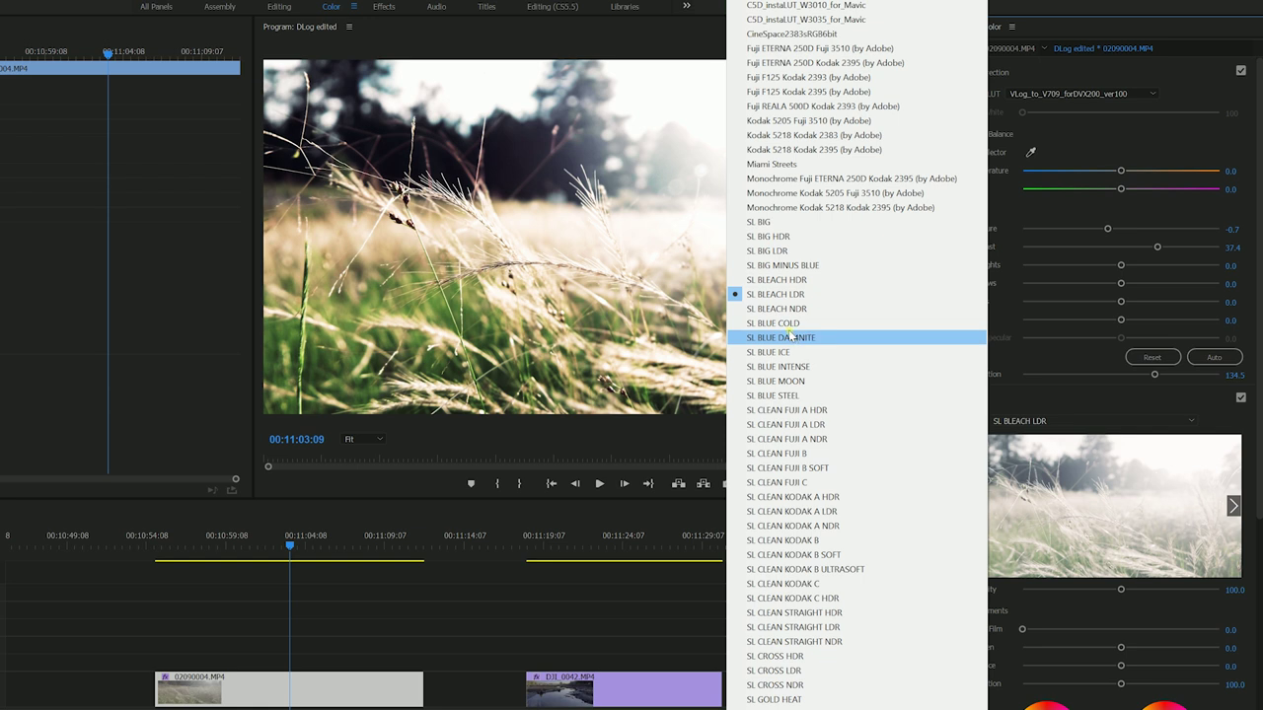
click(789, 310)
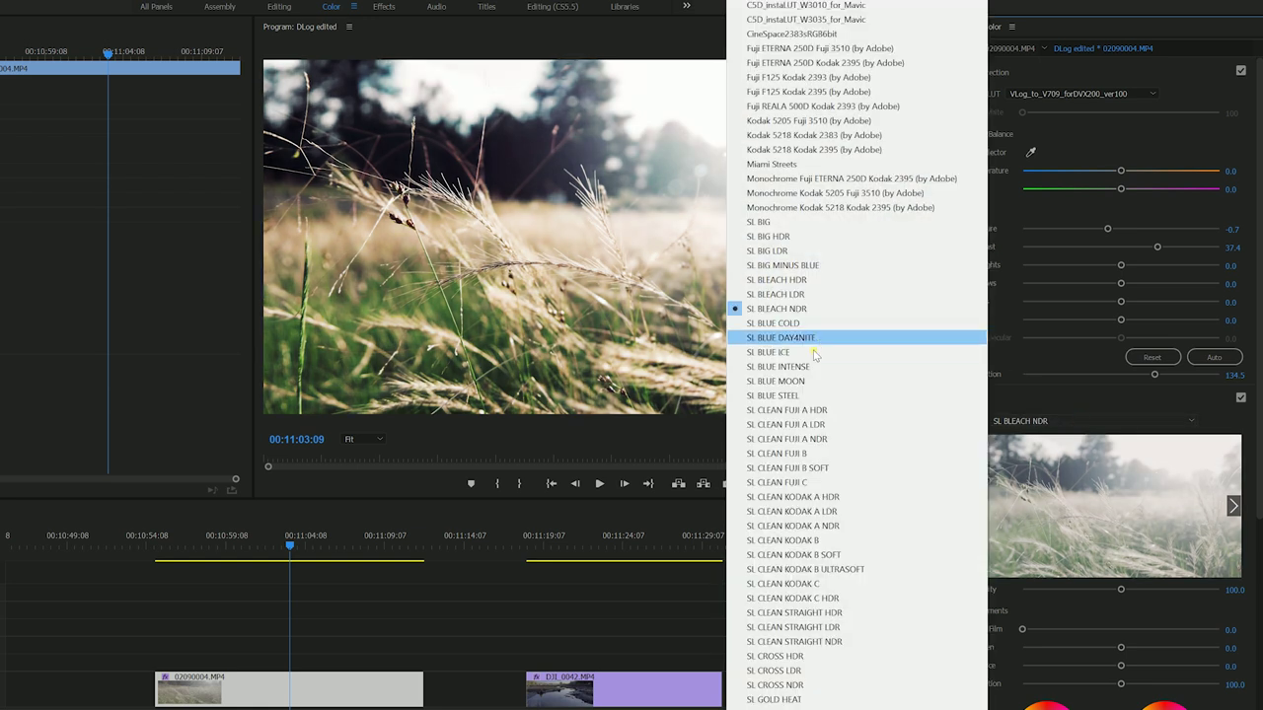
click(843, 338)
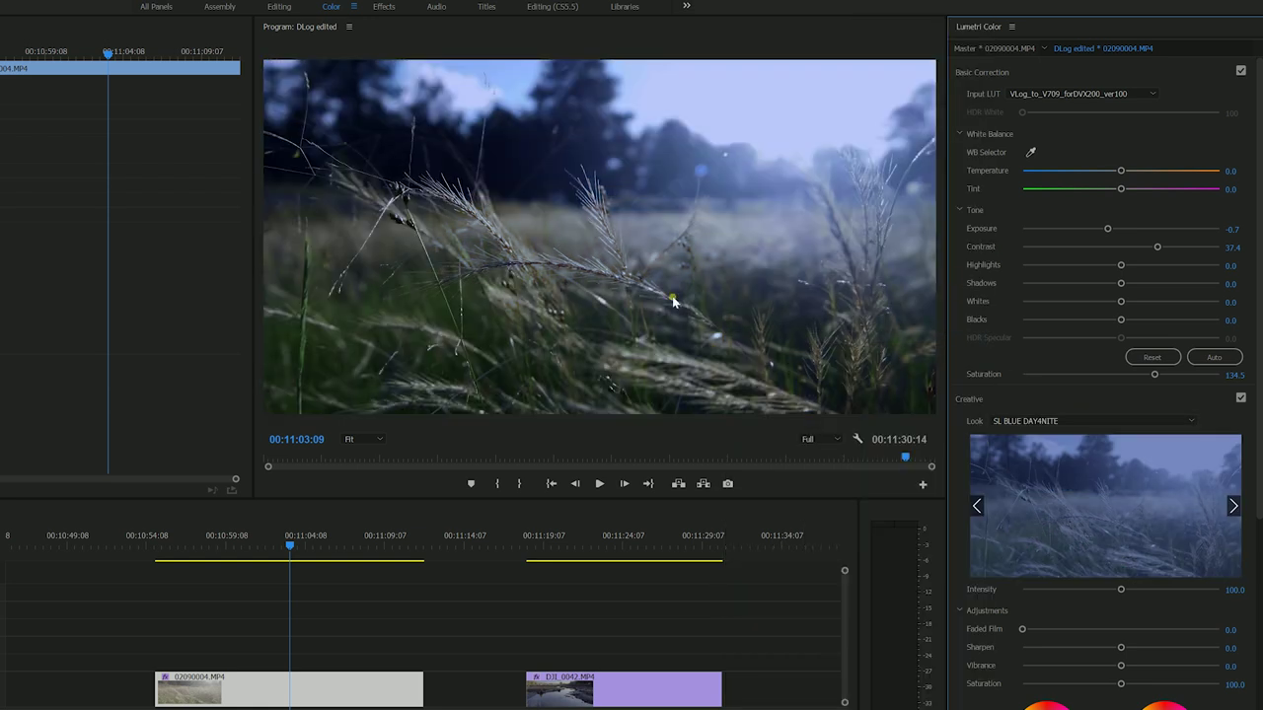
Move the playhead to 00:11:04:10 and maximize the Program Monitor to full window
click(355, 548)
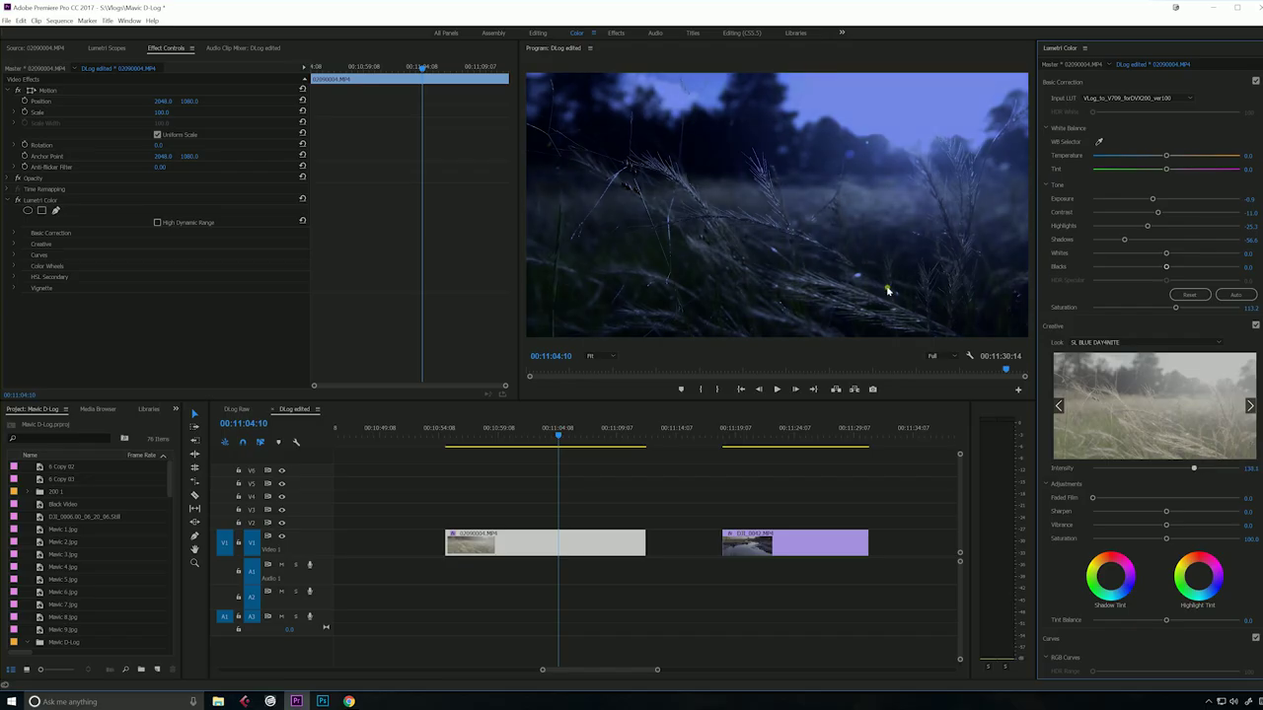
key(grave)
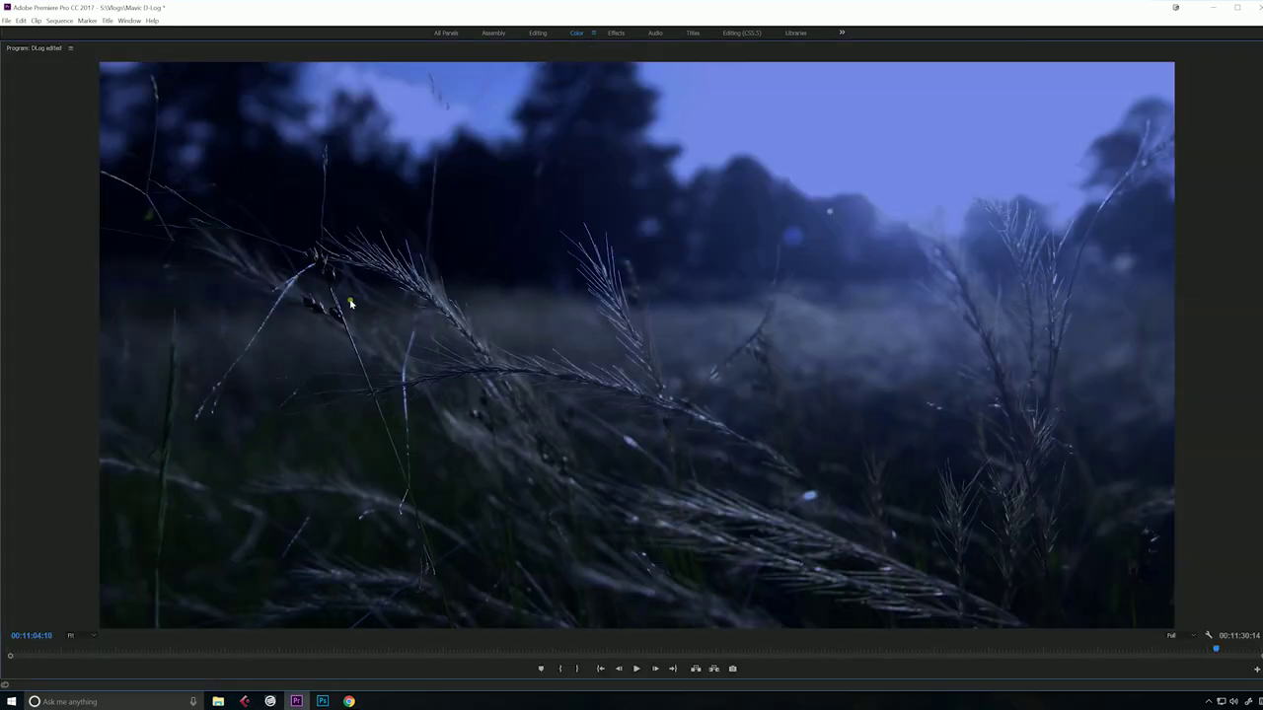